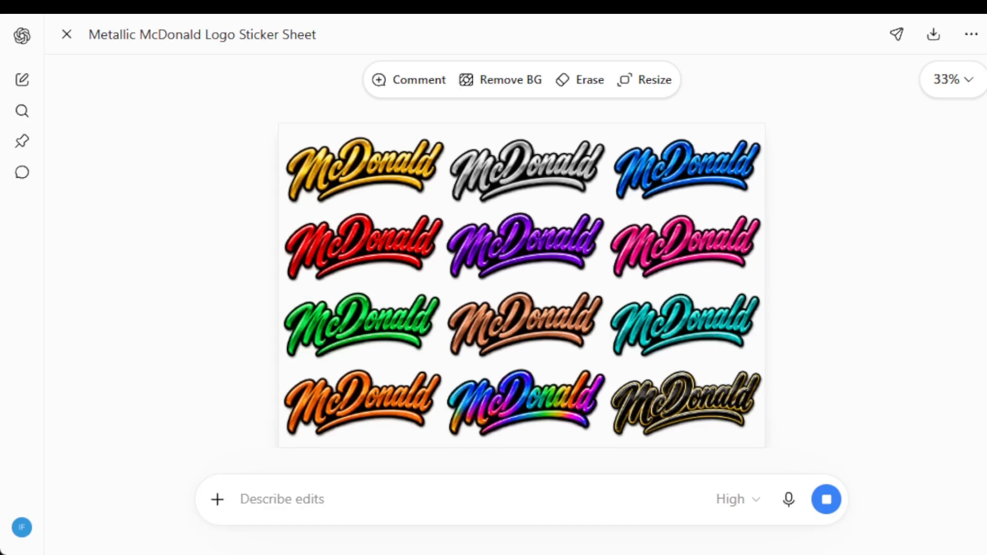
- Ask for the bottom right lettering sample to be extracted from the sticker sheet with "extract the bottom right sample"
click(301, 502)
text(extrac)
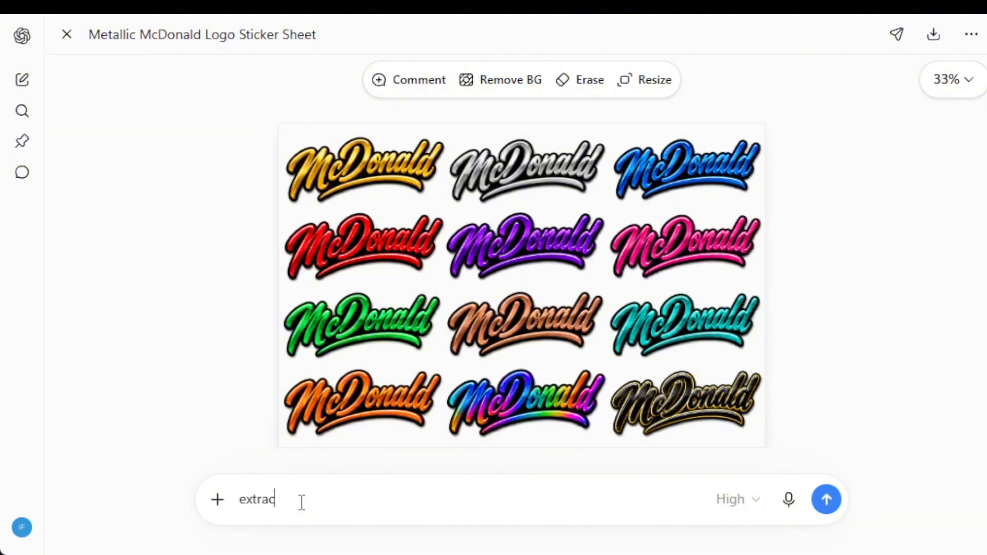
text(t the bottom right )
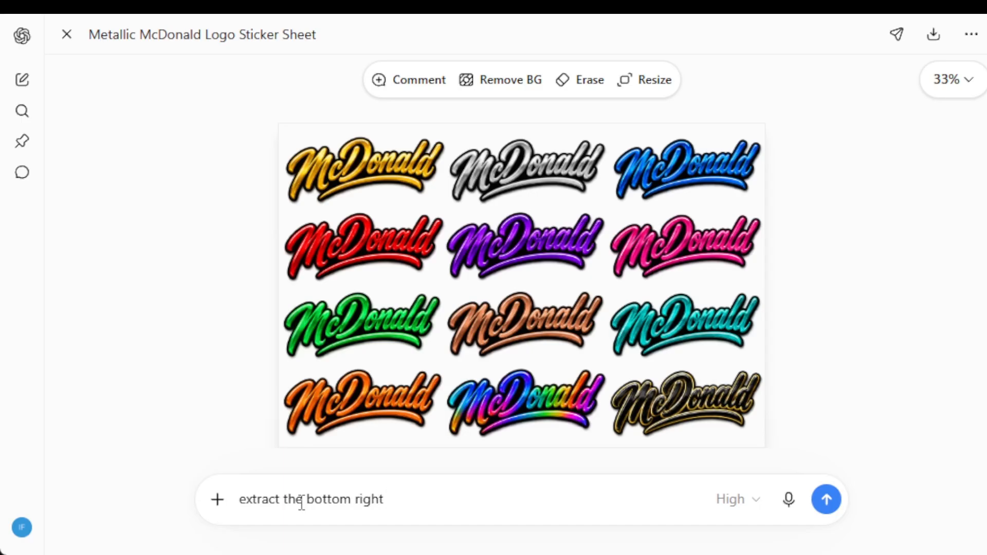
text(sample)
click(822, 511)
click(819, 504)
key(Return)
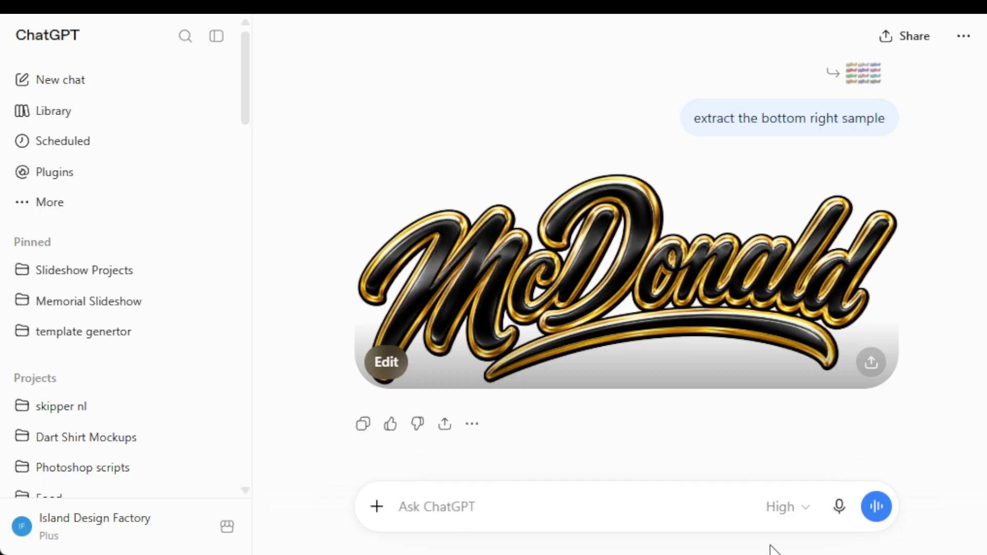
- Request "give me a prompt to recreate this exact style of lettering using this sample" and copy the generated prompt
text(give me )
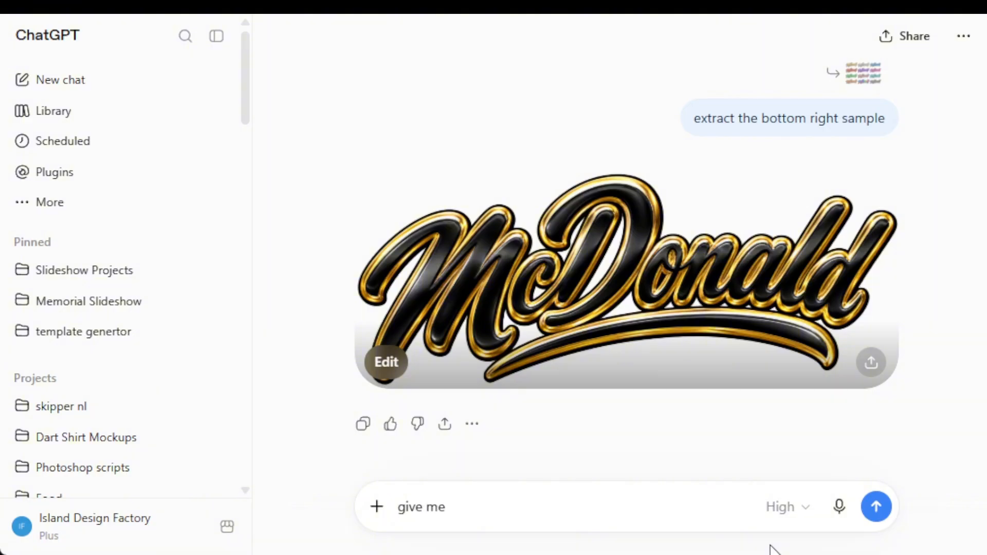
text(a prompt to recreate)
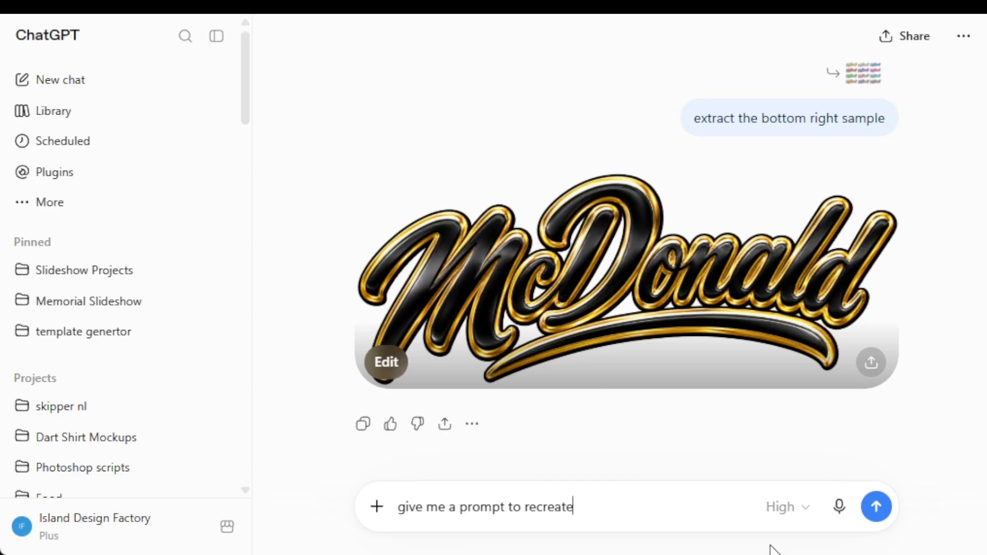
text( this e;;xact style)
key(BackSpace)
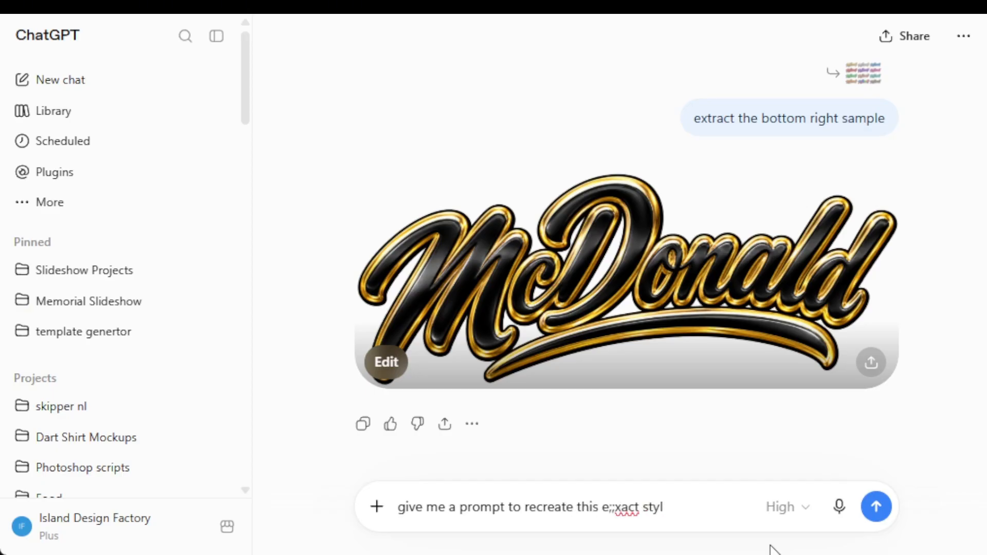
key(BackSpace)
key(BackSpace)
key(BackSpace)
key(BackSpace)
key(BackSpace)
key(BackSpace)
key(BackSpace)
key(BackSpace)
key(BackSpace)
key(BackSpace)
key(BackSpace)
text(xact sty)
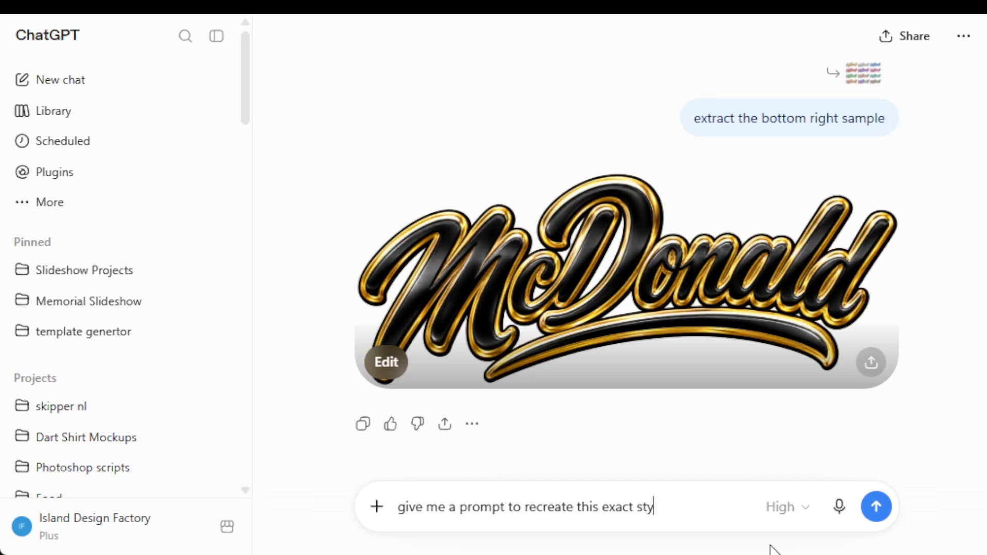
text(le of lettering usi)
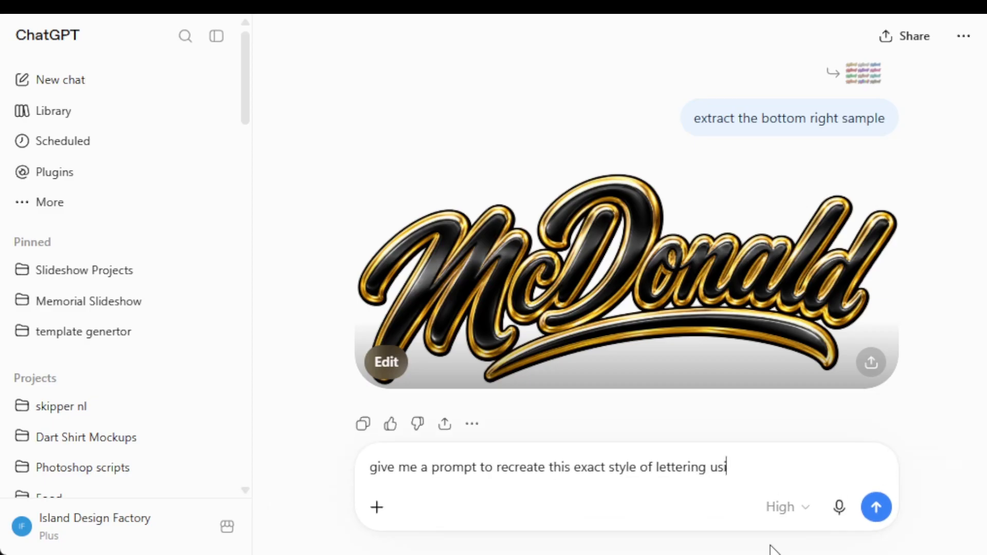
text(ng this sample)
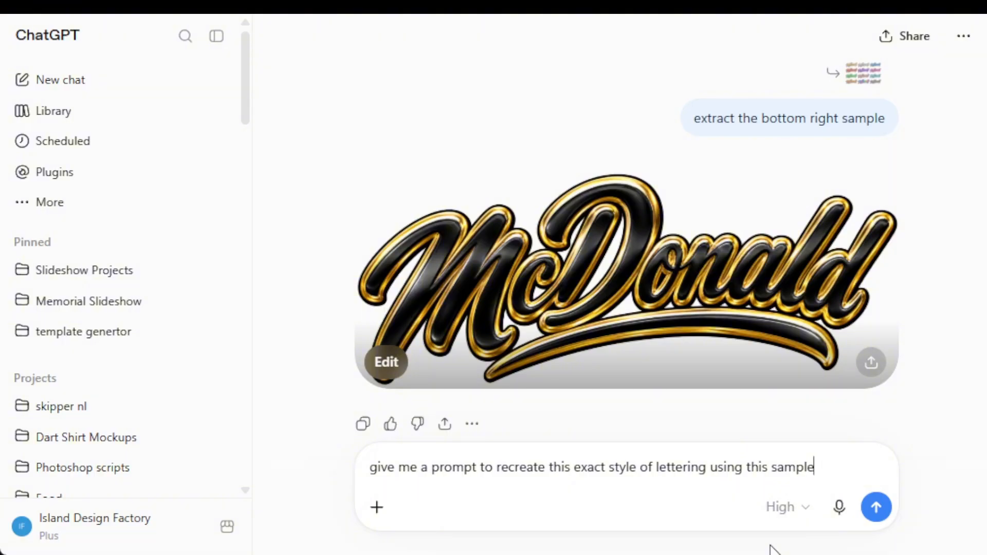
key(Return)
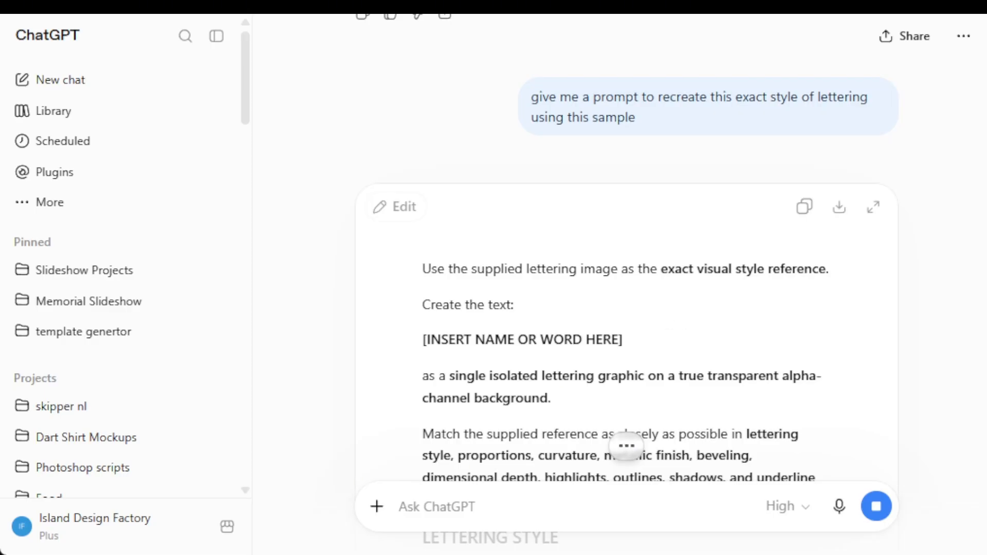
click(806, 210)
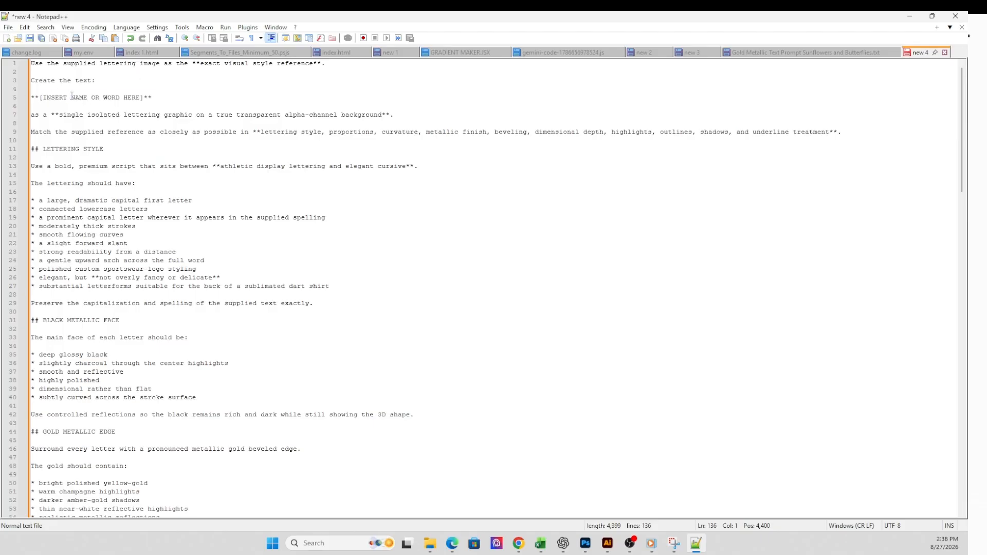
- In the prompt pasted in Notepad++, replace all occurrences of "**[INSERT NAME OR WORD HERE]**" with the surname for the lettering
click(71, 97)
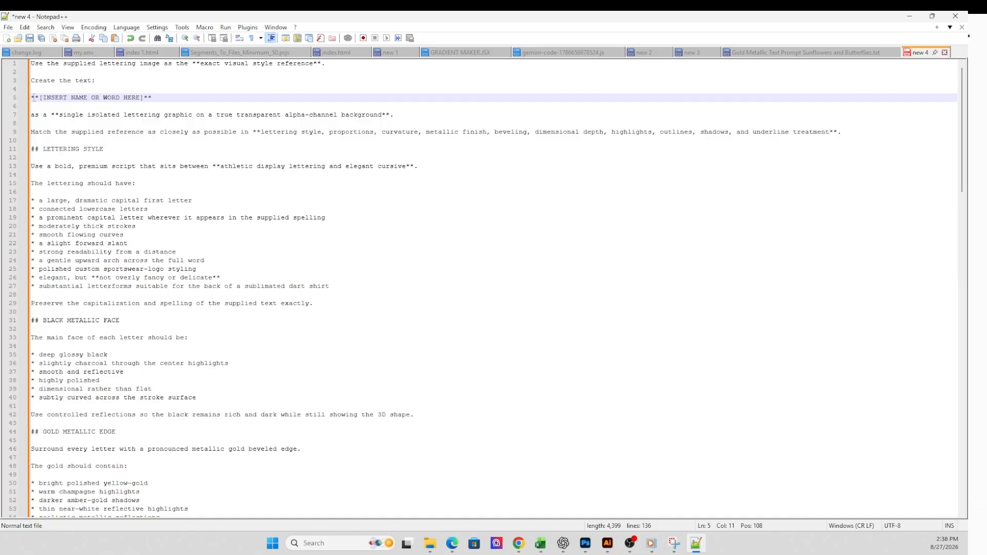
drag(32, 97, 166, 99)
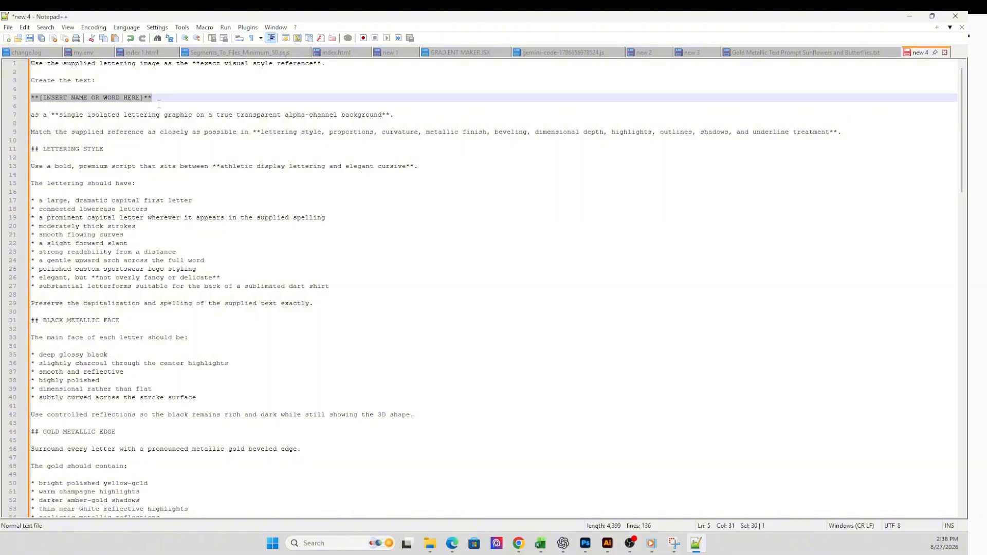
key(ctrl+f)
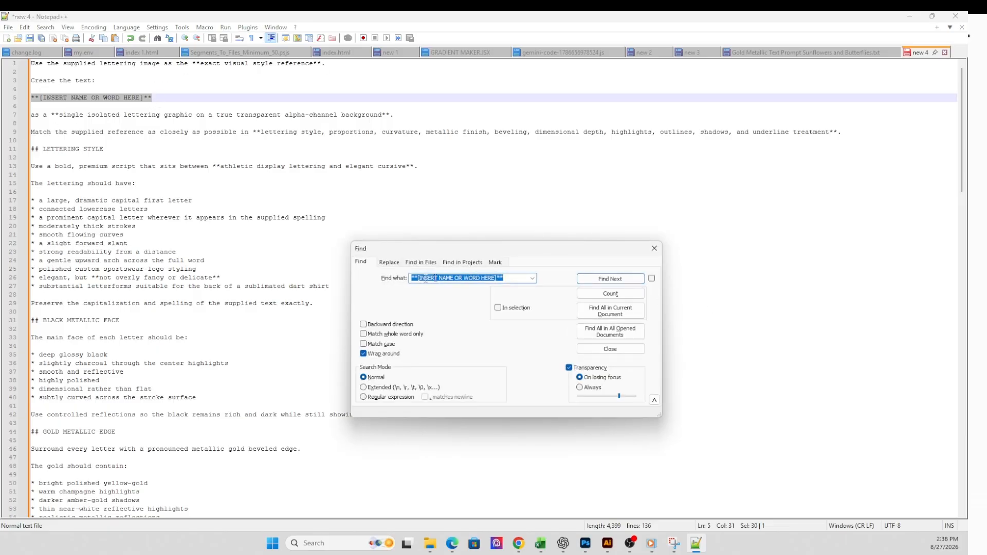
click(389, 263)
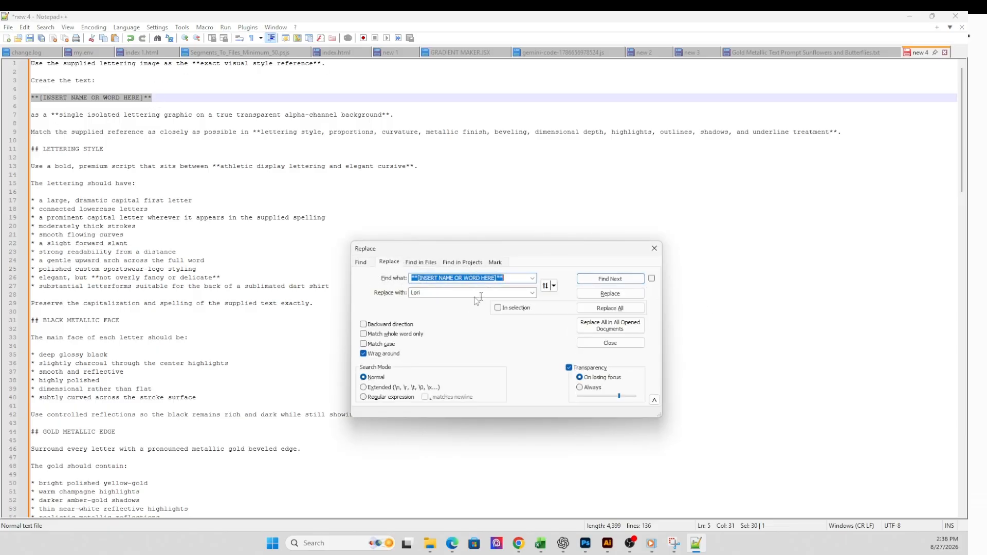
key(Tab)
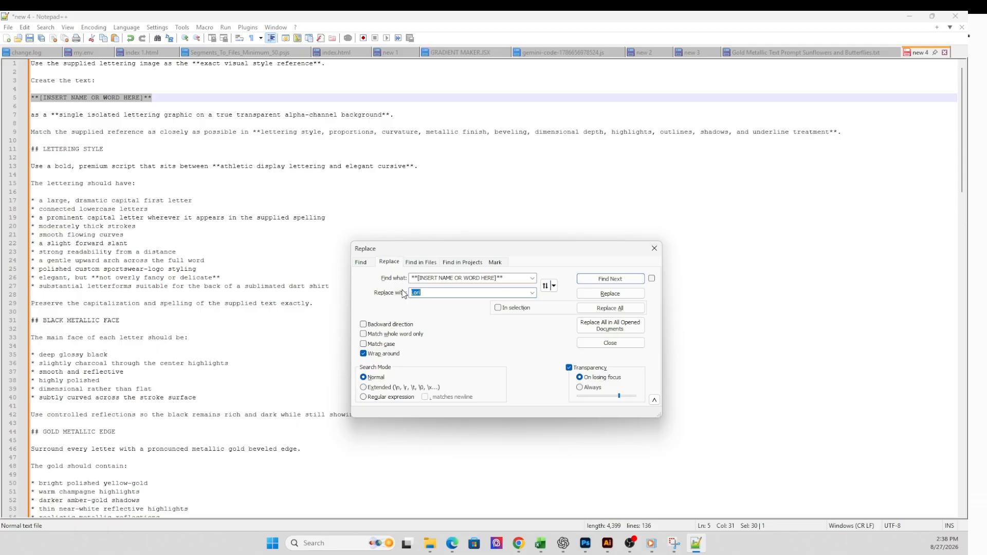
text(MacPherson)
click(602, 308)
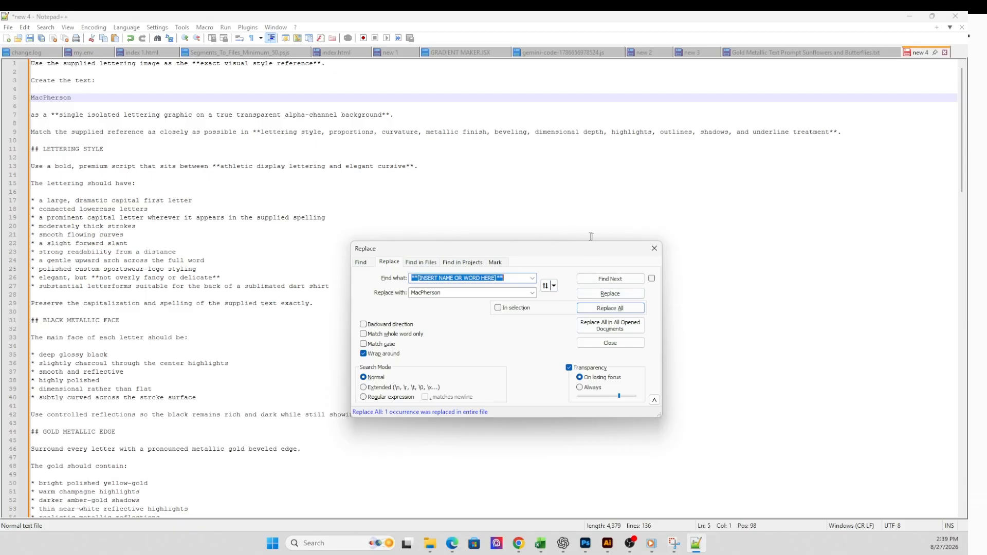
click(654, 249)
- Review the edited prompt, then start saving it as a new file with the Desktop as the location
scroll(464, 262, down, 9)
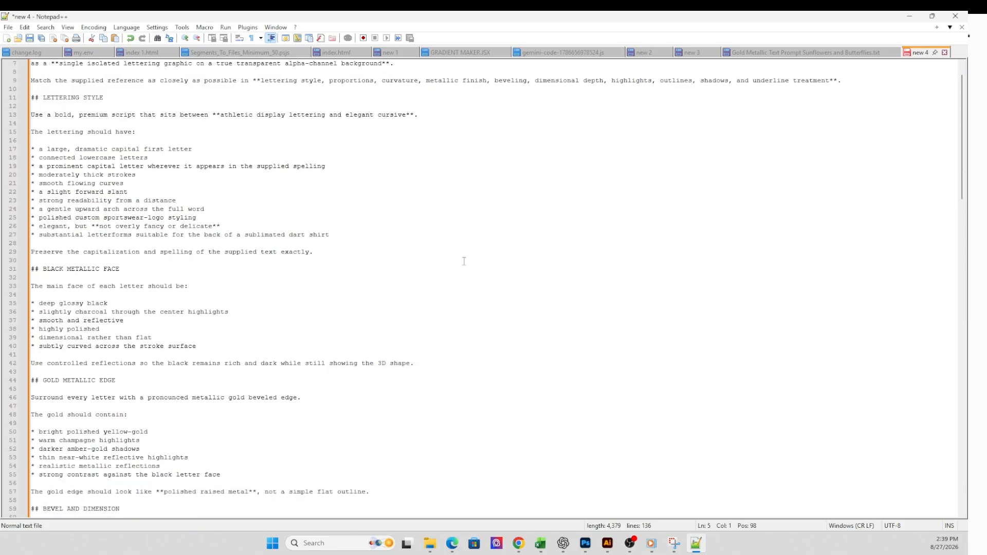
scroll(464, 261, down, 20)
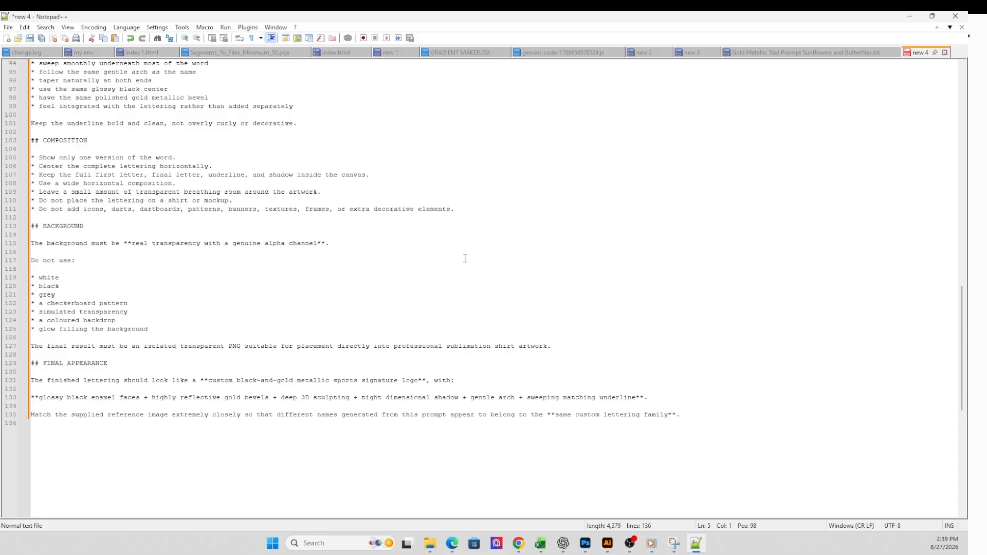
scroll(465, 258, up, 20)
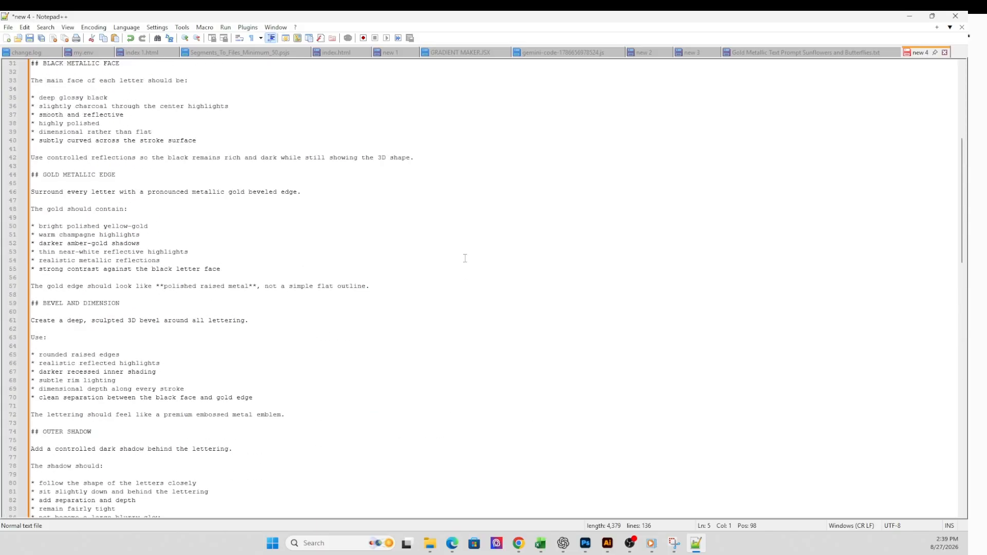
scroll(465, 258, up, 2)
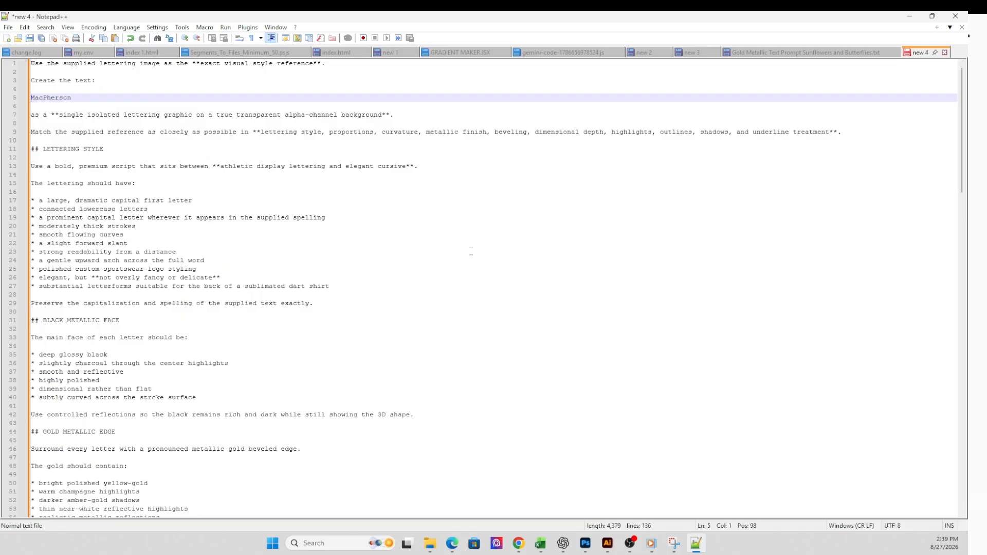
click(8, 28)
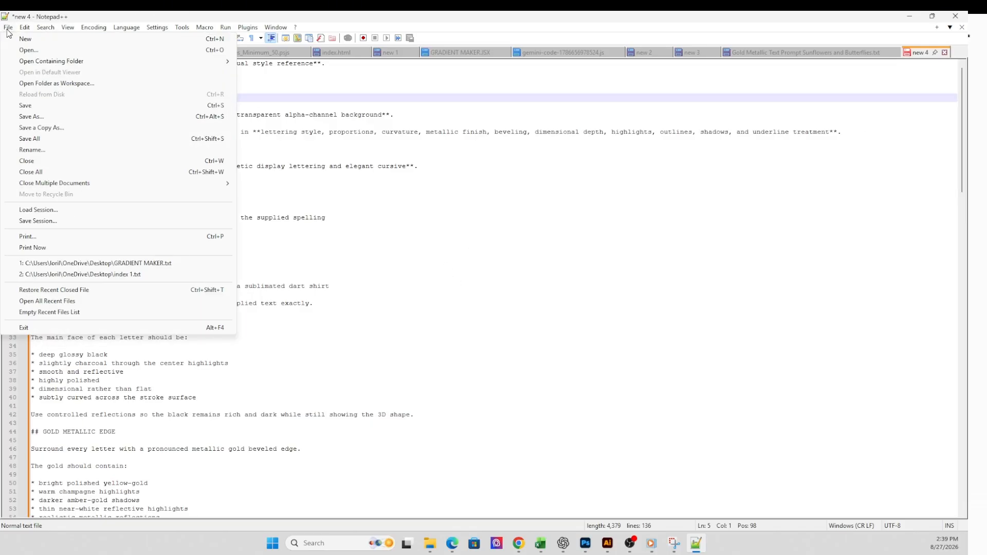
click(32, 116)
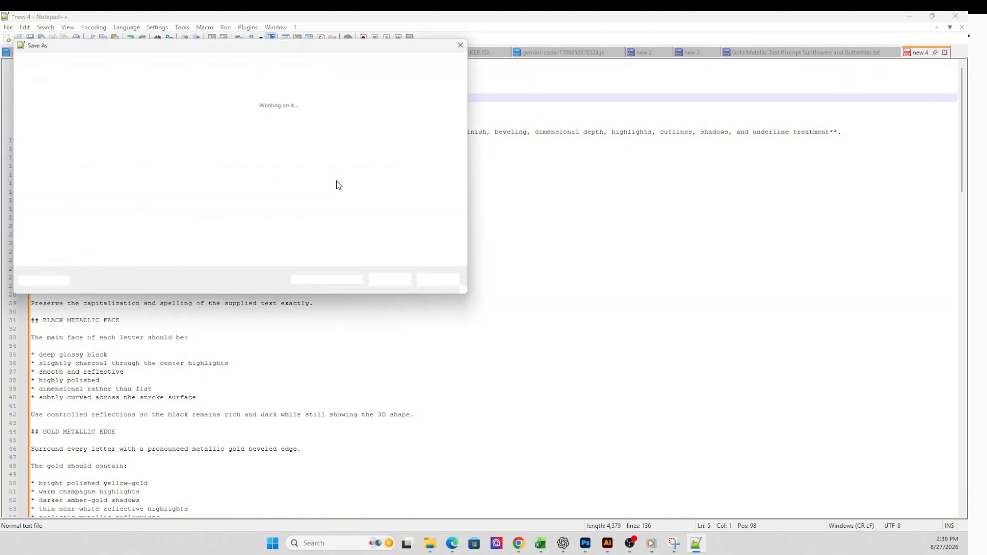
scroll(51, 152, up, 1)
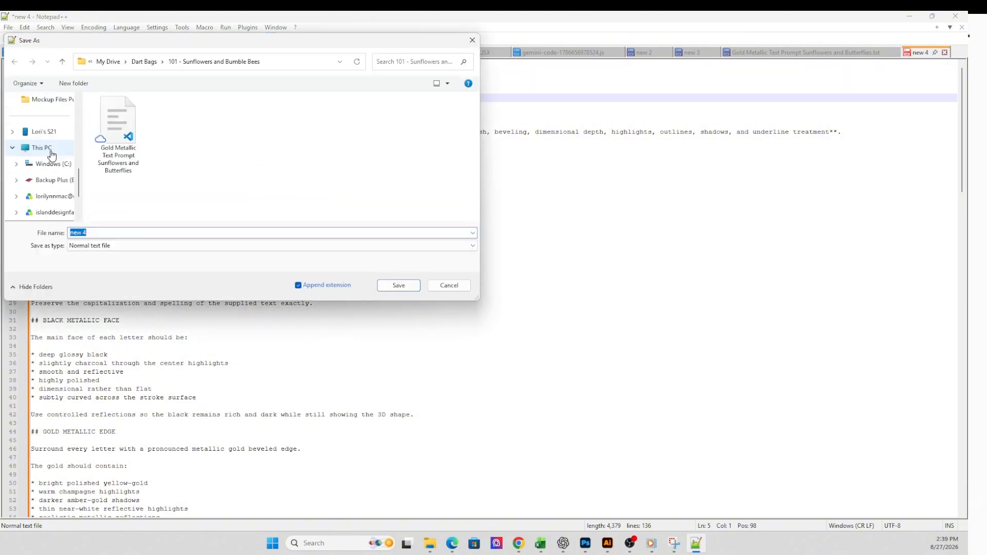
scroll(51, 154, up, 3)
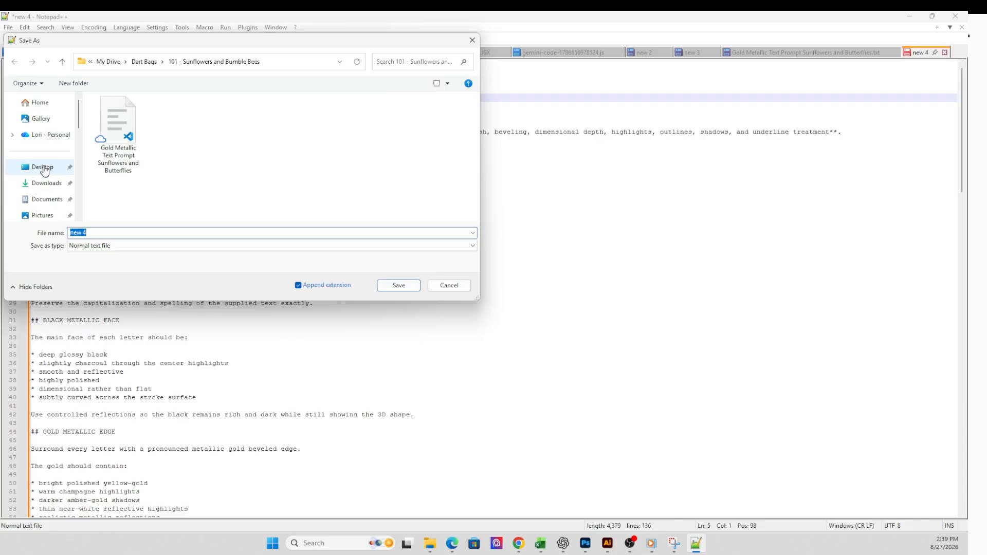
click(43, 169)
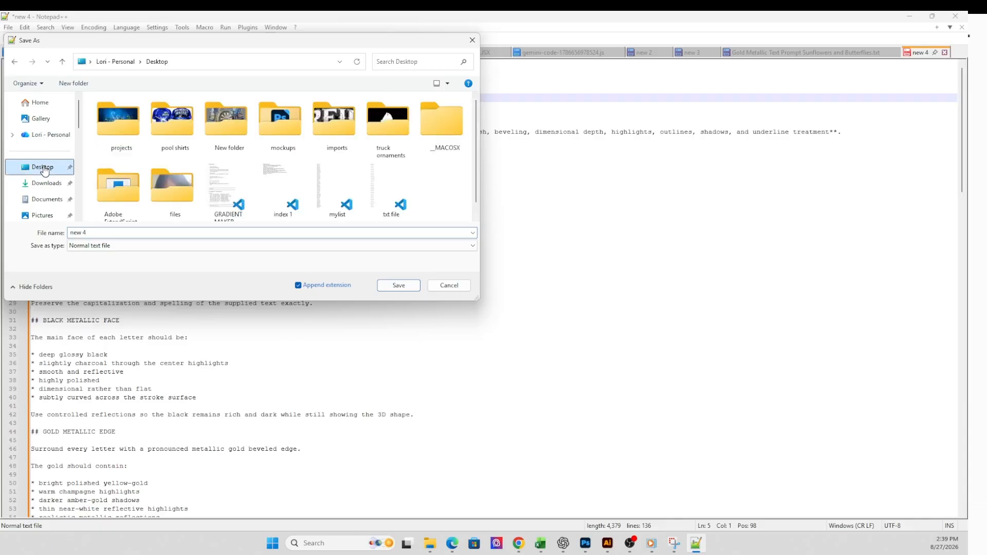
- Create a new folder on the Desktop named "Black and Gold Lettering" and open it
right_click(450, 183)
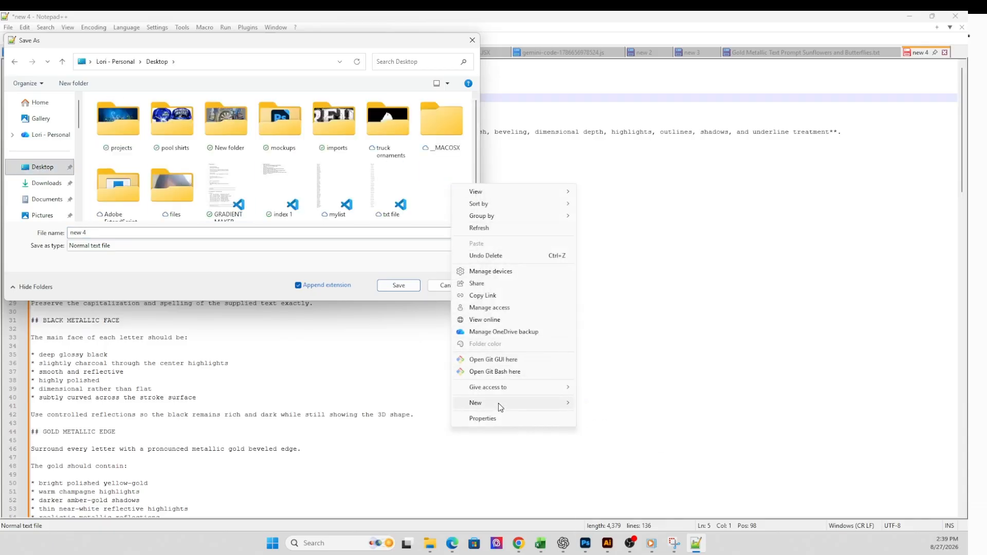
mouse_move(498, 403)
click(599, 406)
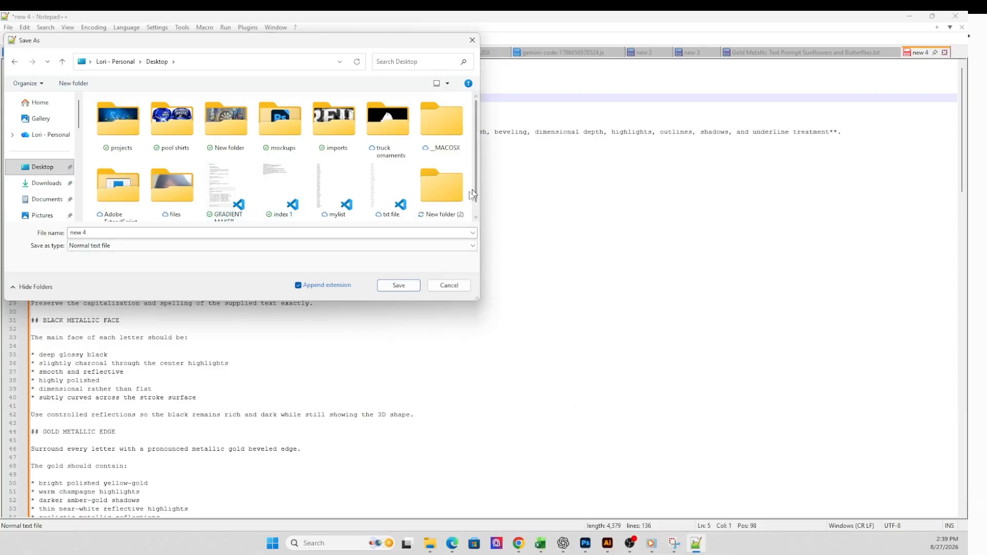
right_click(440, 202)
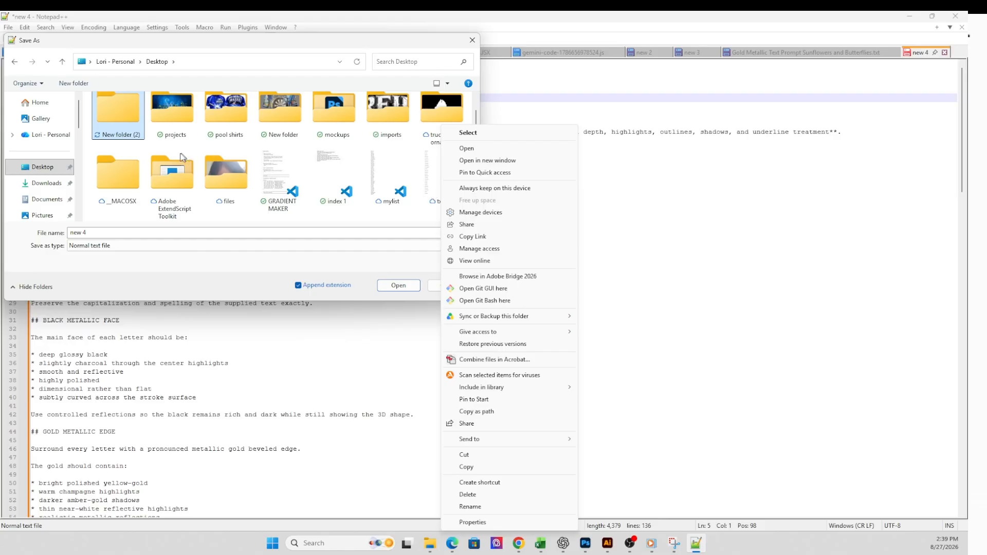
click(470, 507)
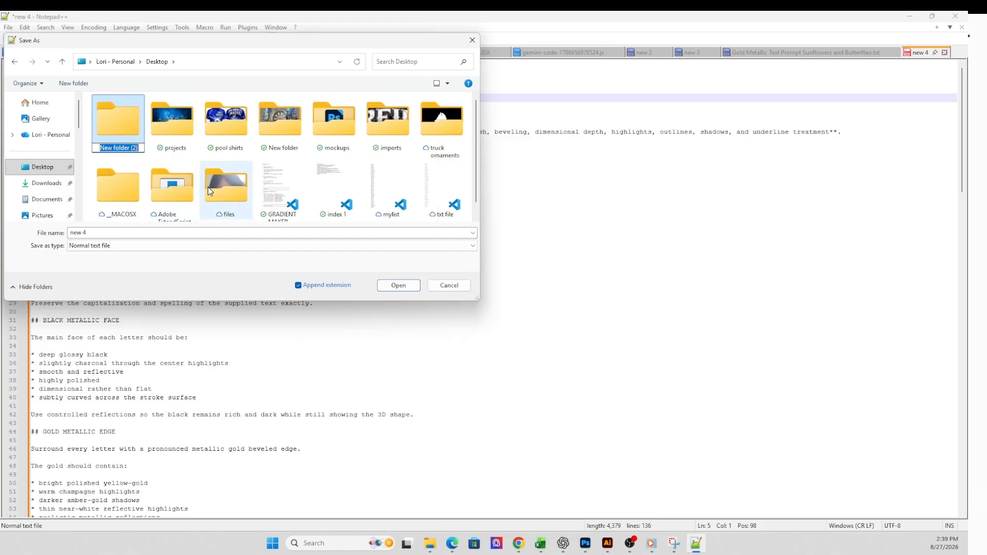
text(Black and Gold Letter)
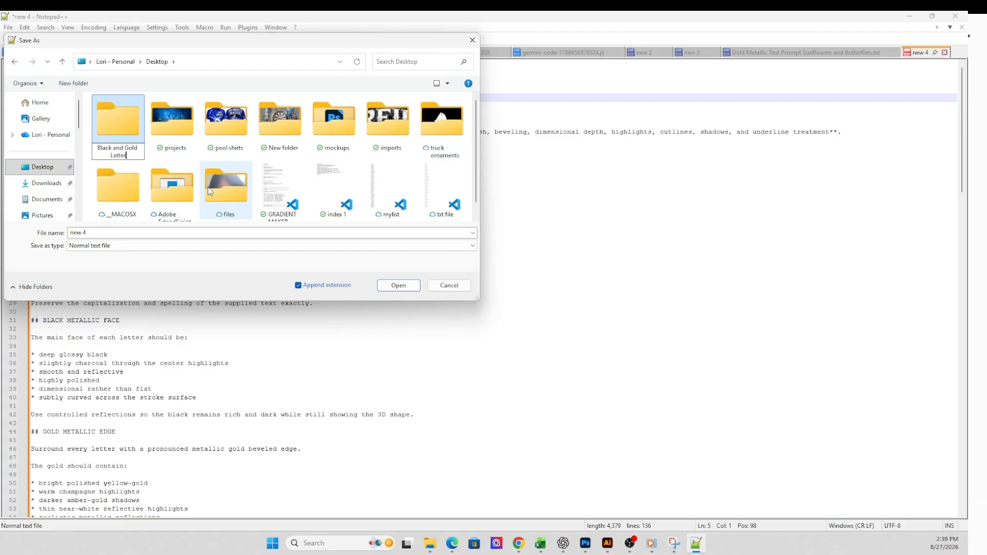
text(ing)
key(Return)
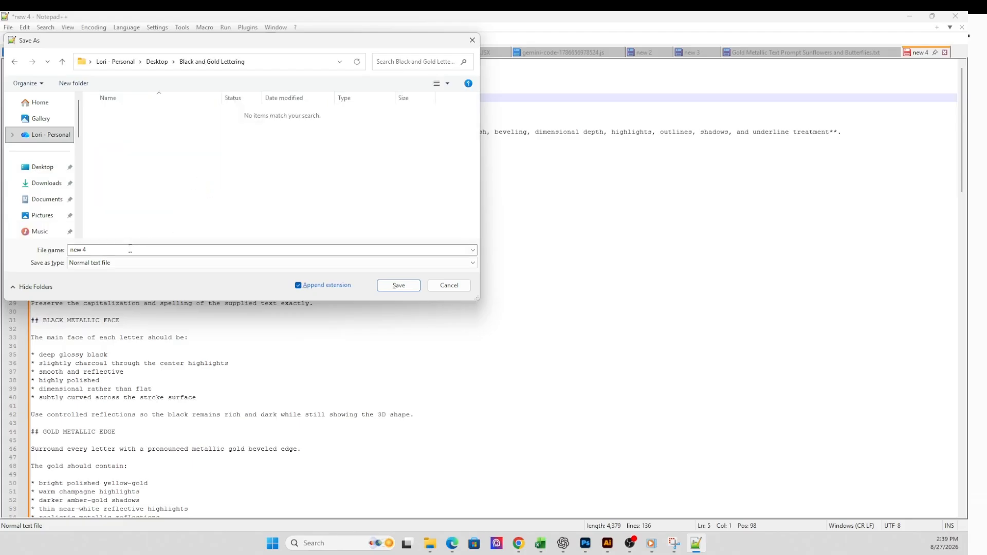
- Save the prompt as a normal text file named "Black and Gold Prompt" in the Black and Gold Lettering folder
click(126, 251)
text(Bka)
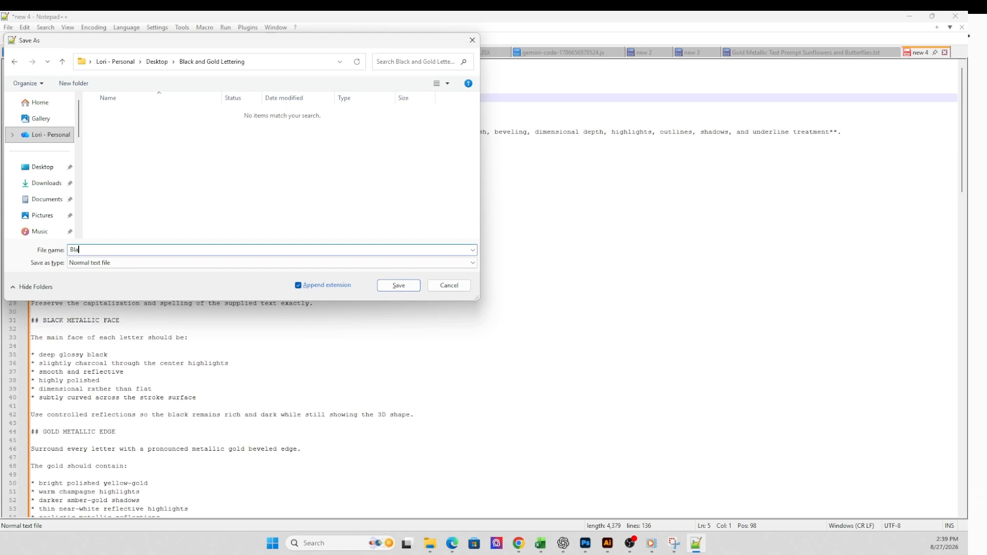
text(and Gold Prompt)
click(399, 285)
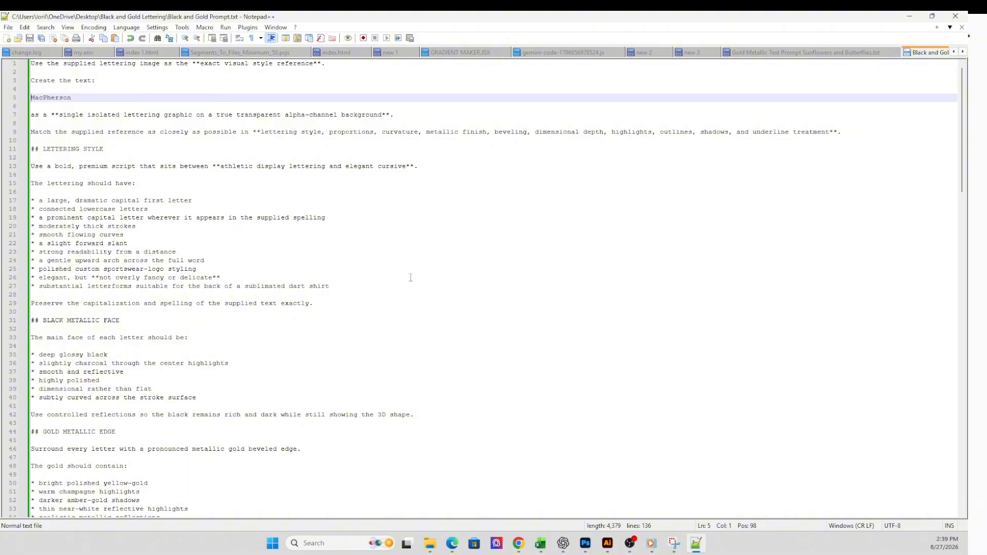
- Switch to ChatGPT and start downloading the extracted black-and-gold lettering image above the prompt request
click(469, 253)
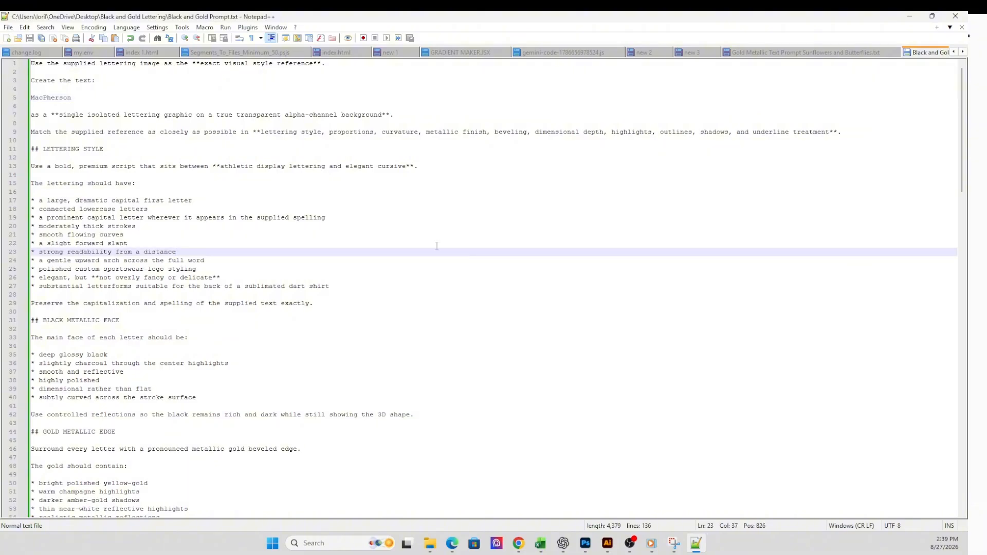
mouse_move(664, 545)
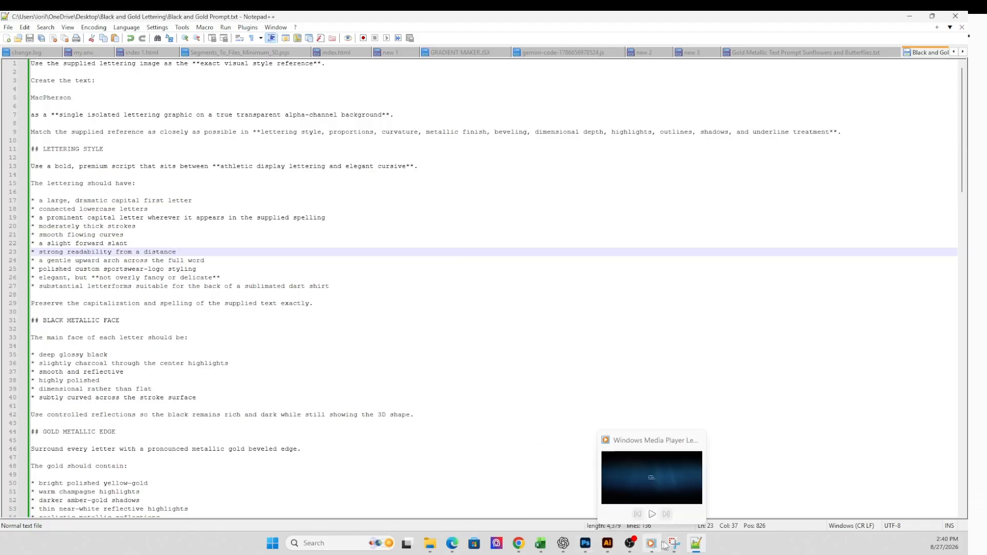
click(563, 544)
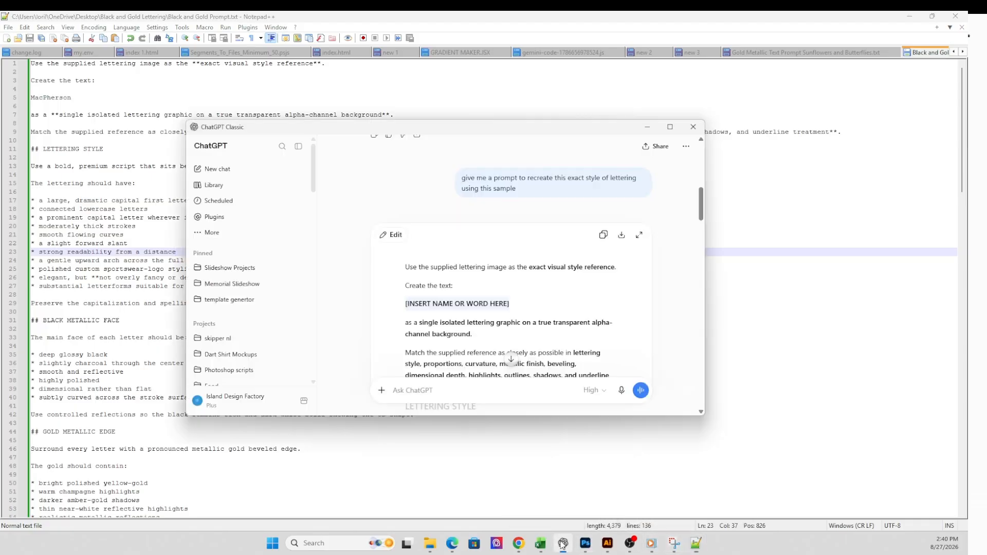
scroll(505, 254, up, 3)
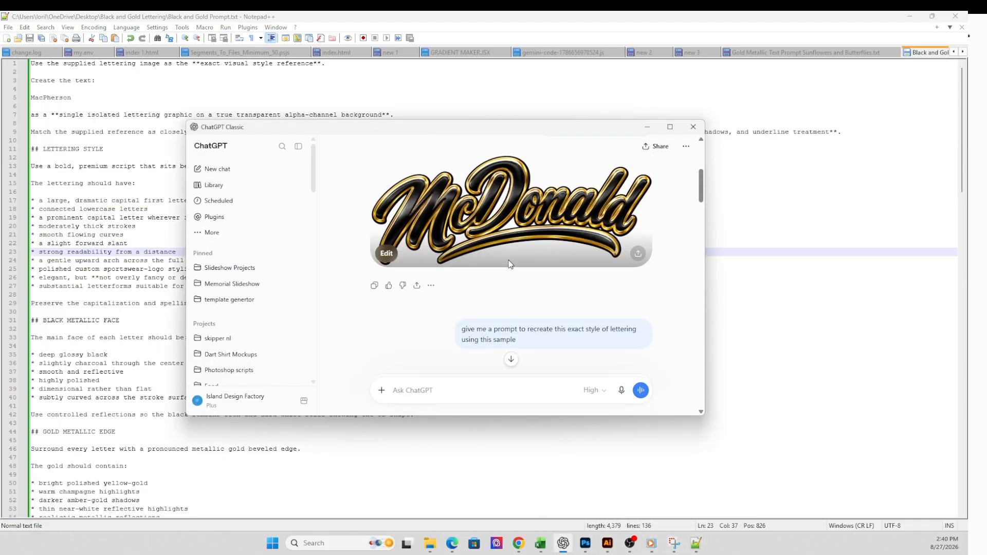
click(636, 254)
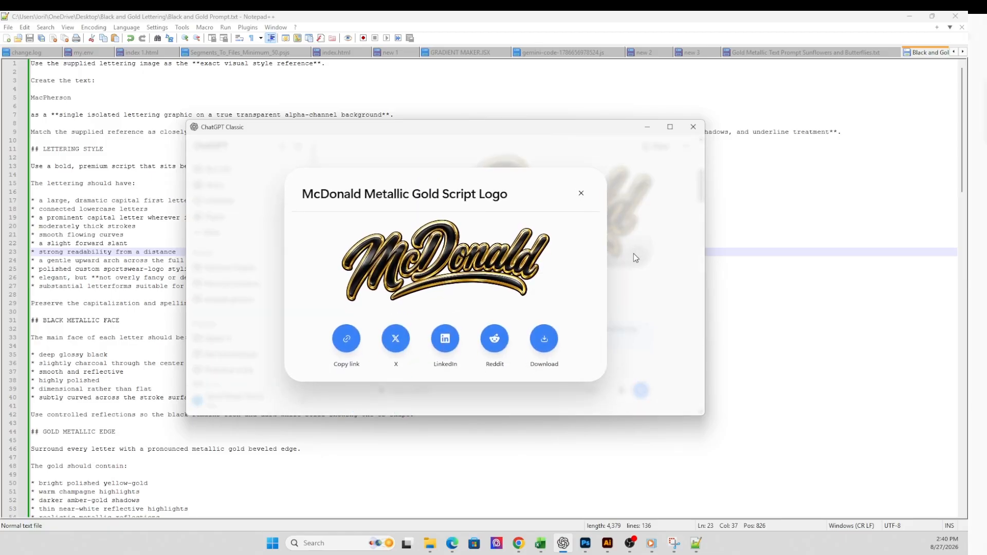
click(546, 342)
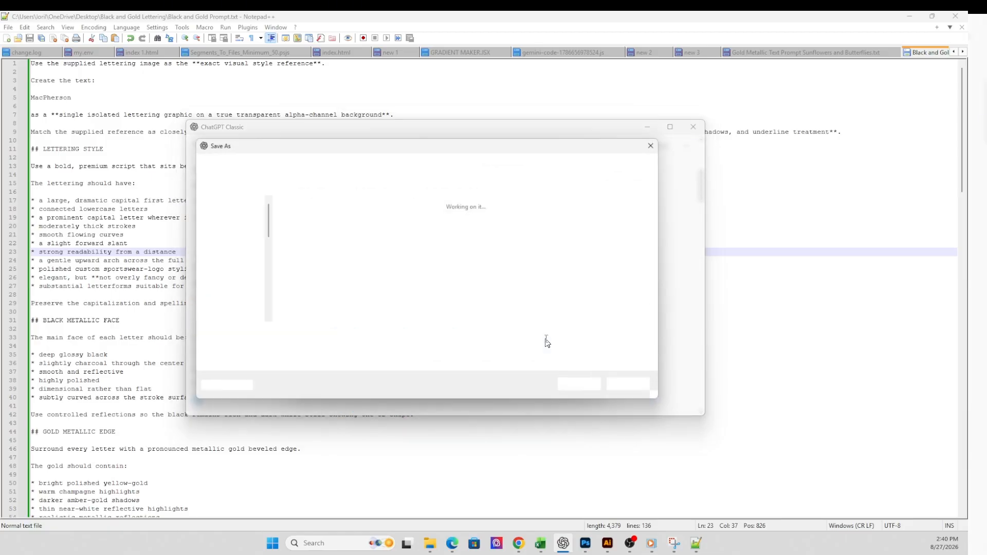
- Save the lettering as a PNG named "Black and Gold Image" in the Desktop's Black and Gold Lettering folder, then close the sharing window
click(239, 236)
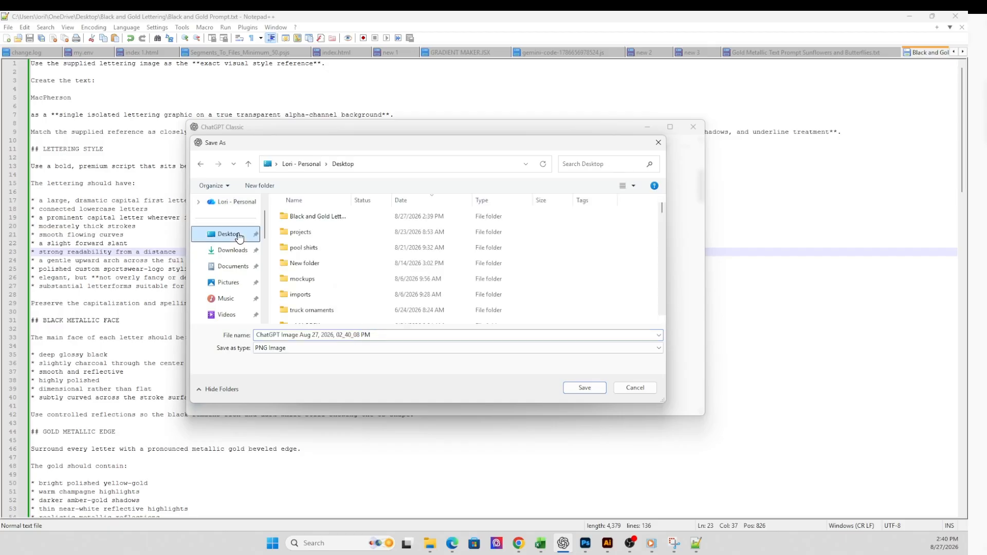
click(313, 218)
double_click(314, 218)
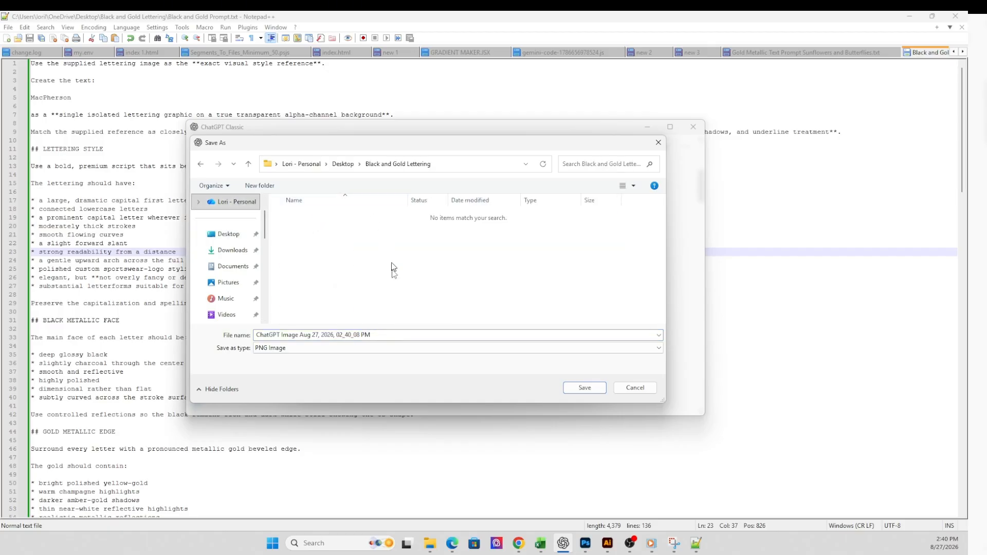
click(352, 334)
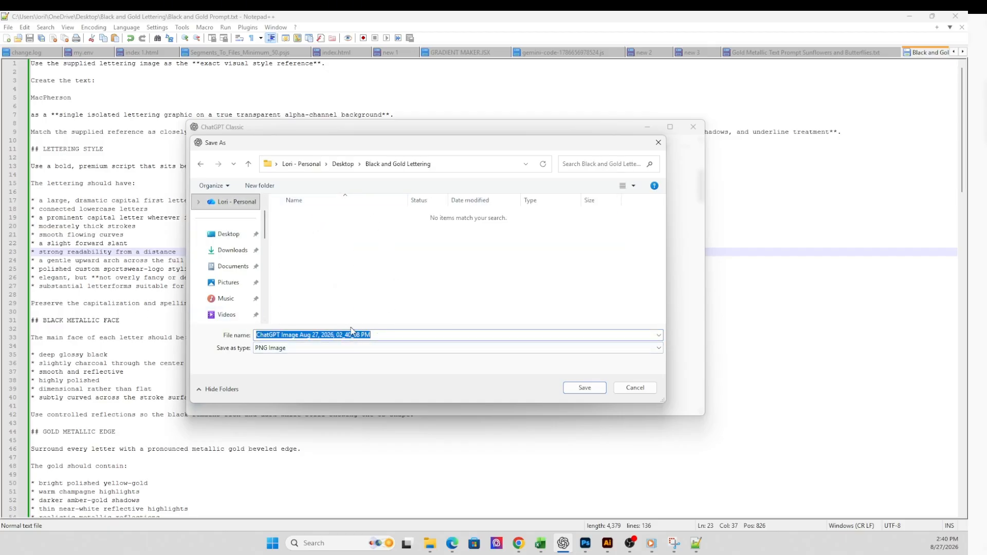
text(Black and)
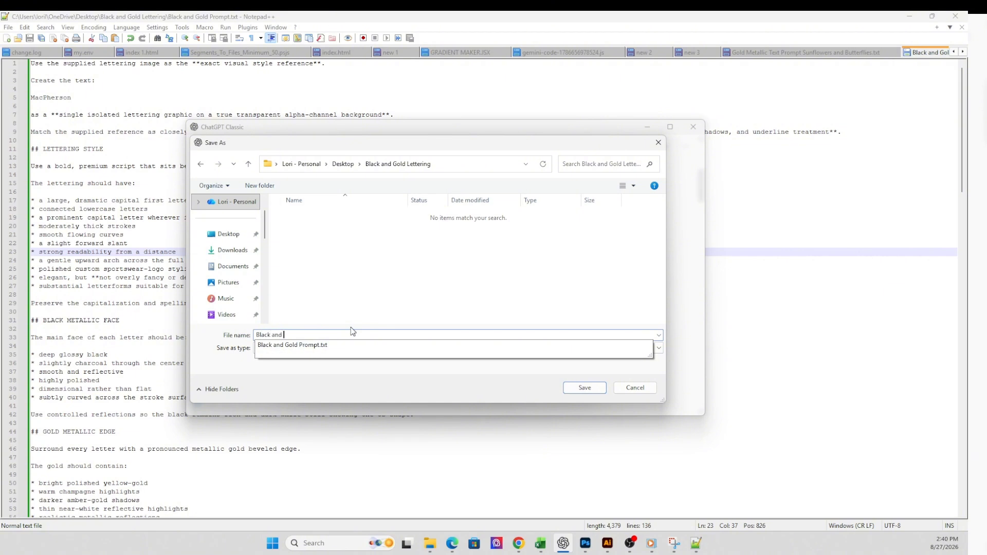
text( Gold Image)
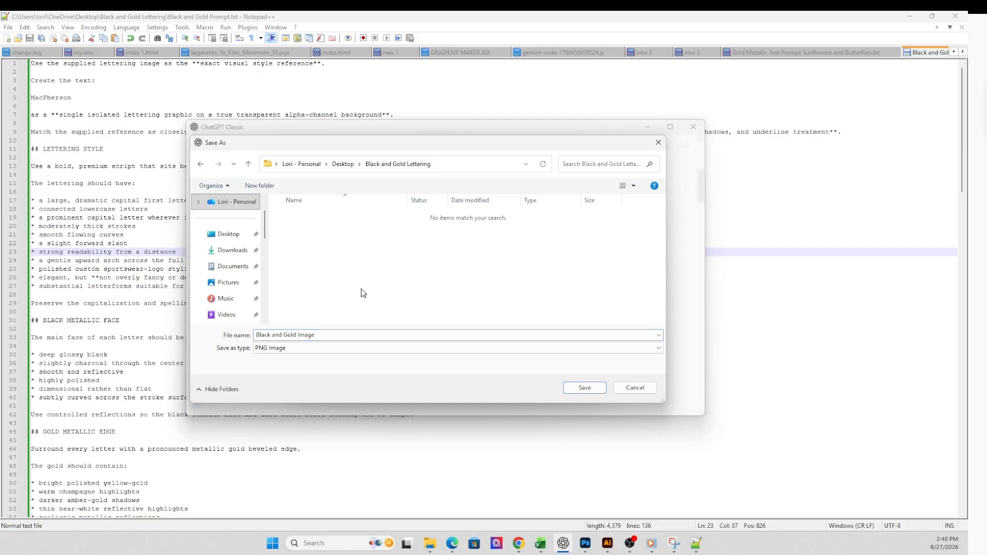
click(580, 389)
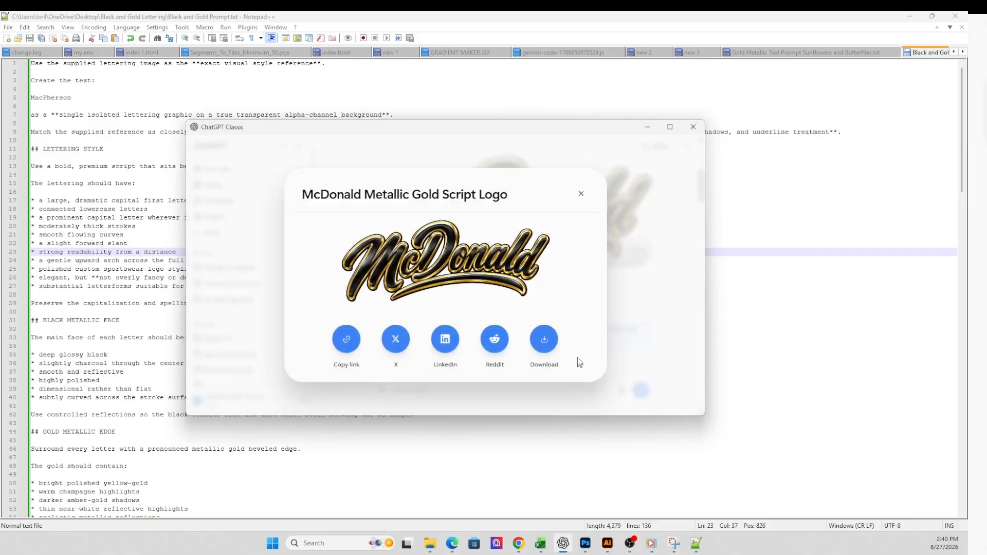
click(581, 193)
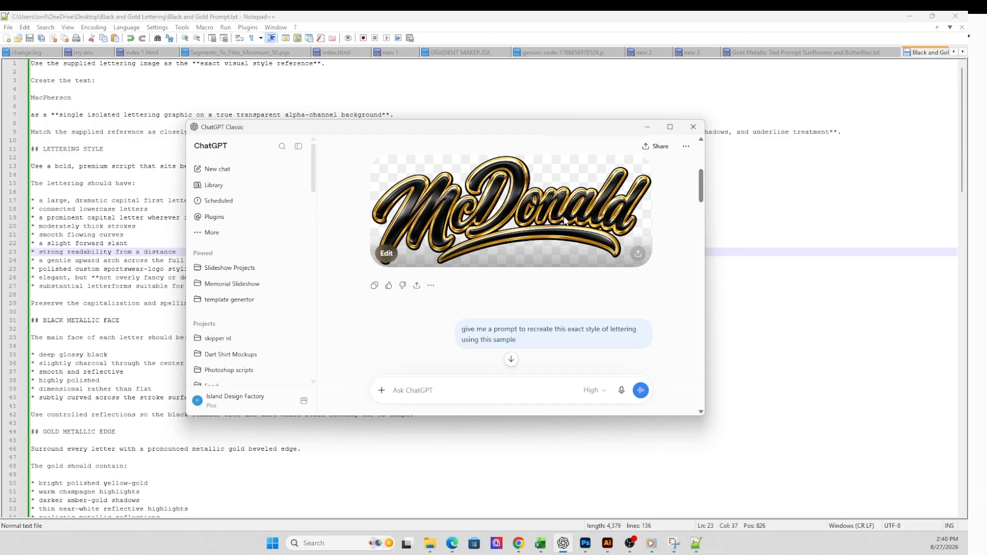
- Start a new chat and attach the "Black and Gold Image" file from the Black and Gold Lettering folder
click(227, 169)
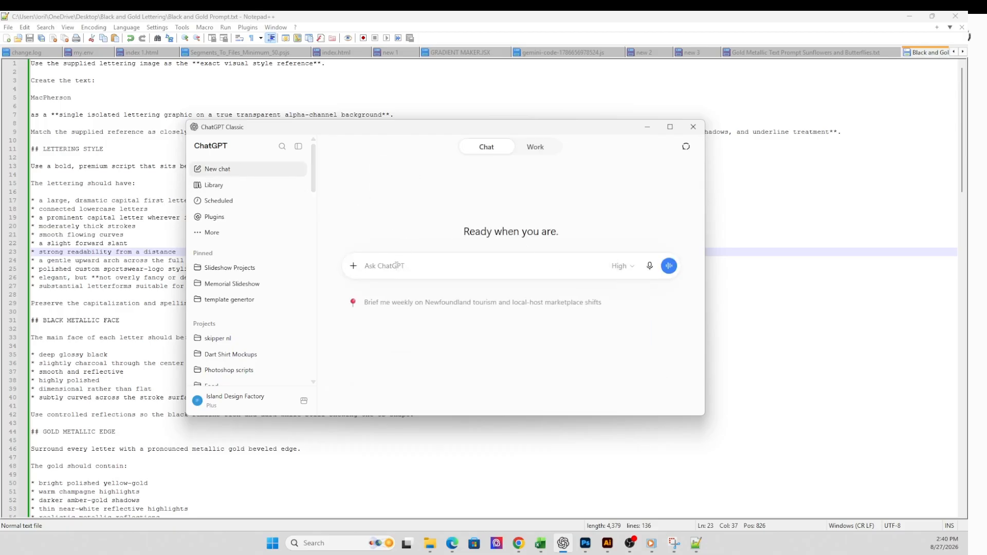
drag(264, 128, 535, 152)
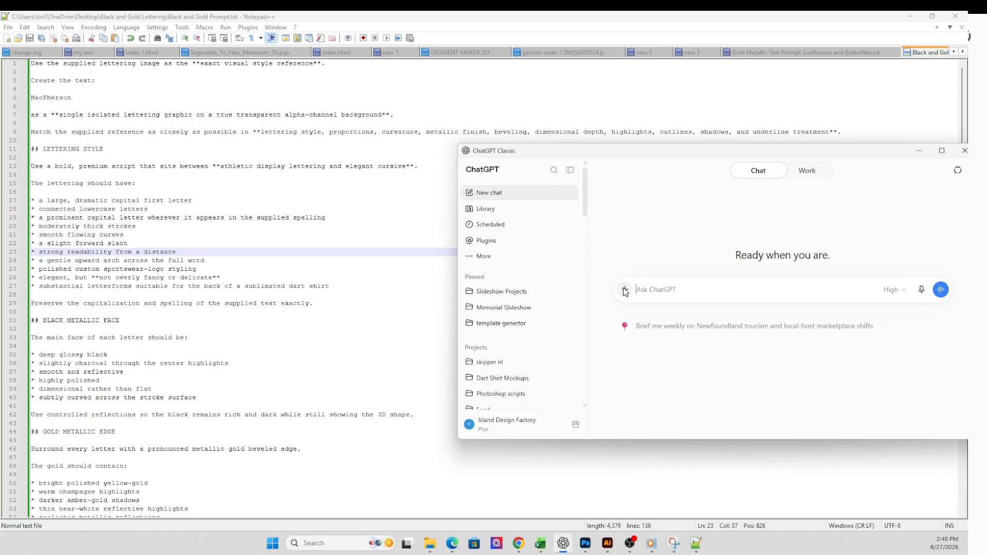
click(625, 291)
click(641, 319)
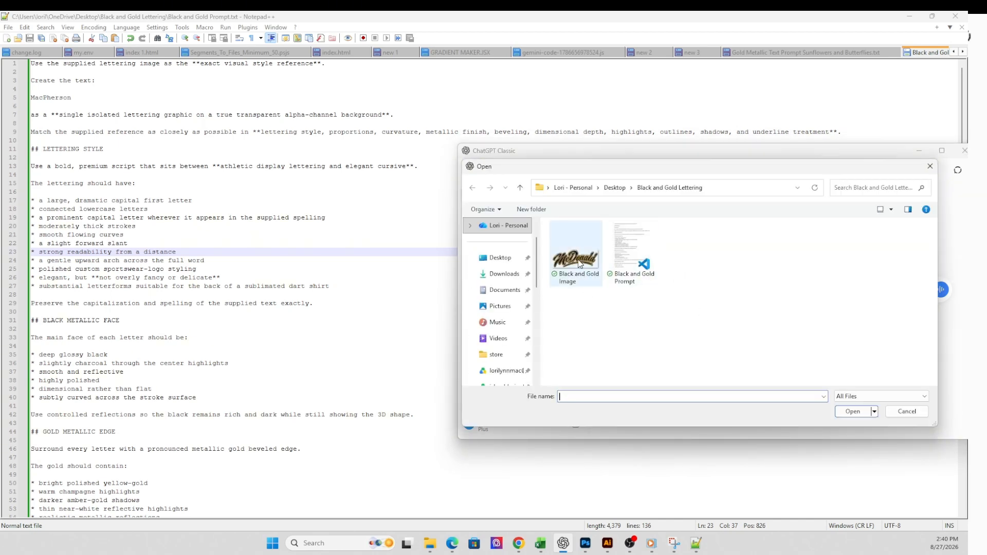
double_click(578, 266)
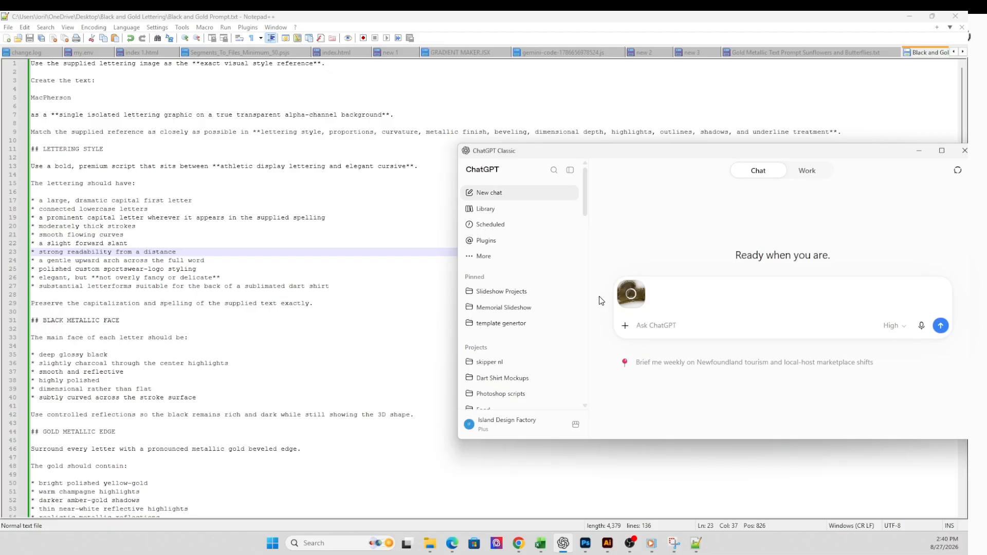
drag(668, 157, 520, 59)
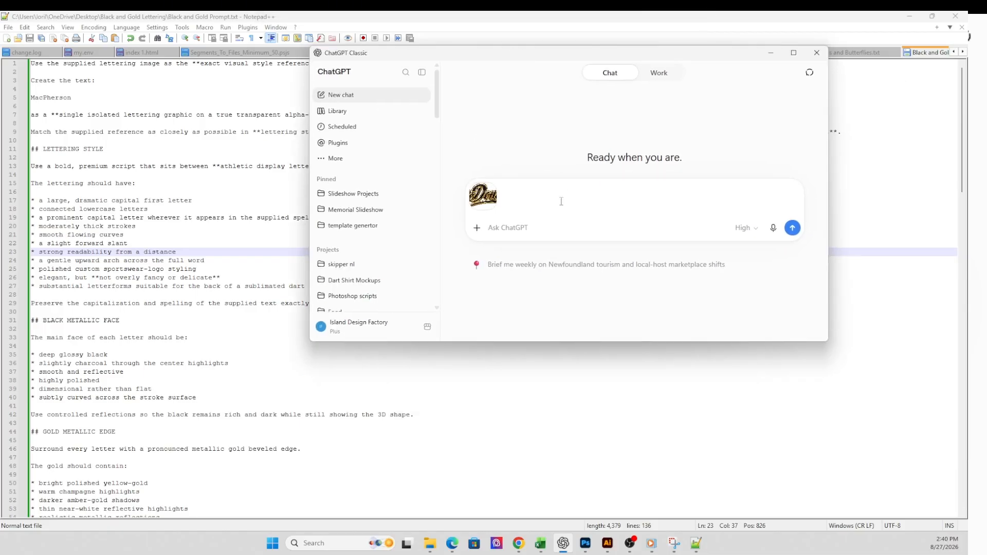
- Copy the entire customized prompt from Notepad++ into the ChatGPT message with the attached image and send it
click(504, 231)
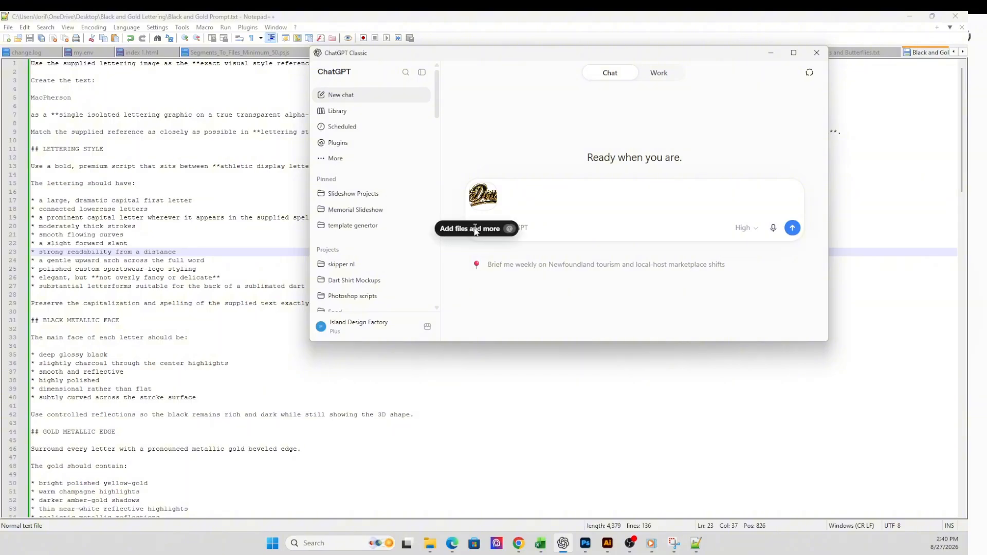
click(118, 115)
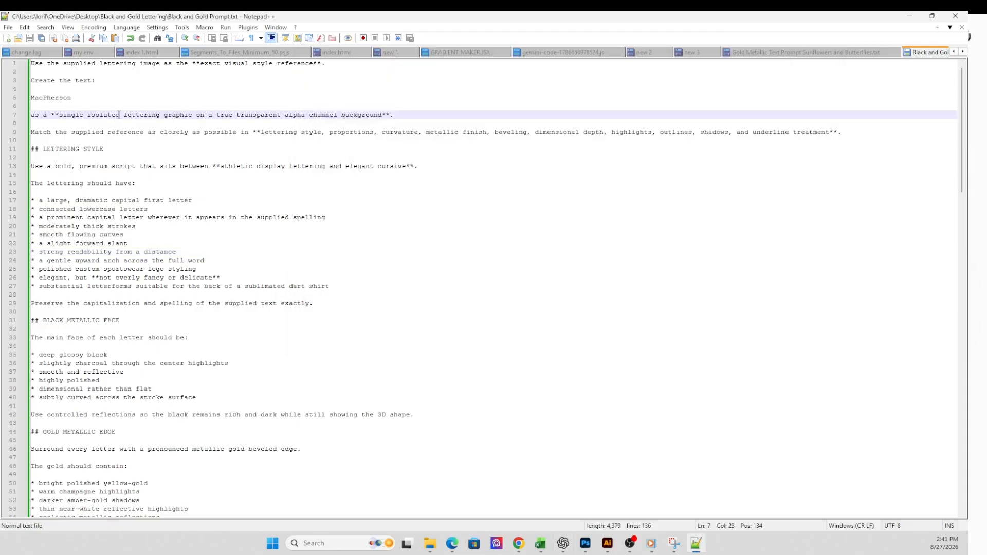
key(ctrl+a)
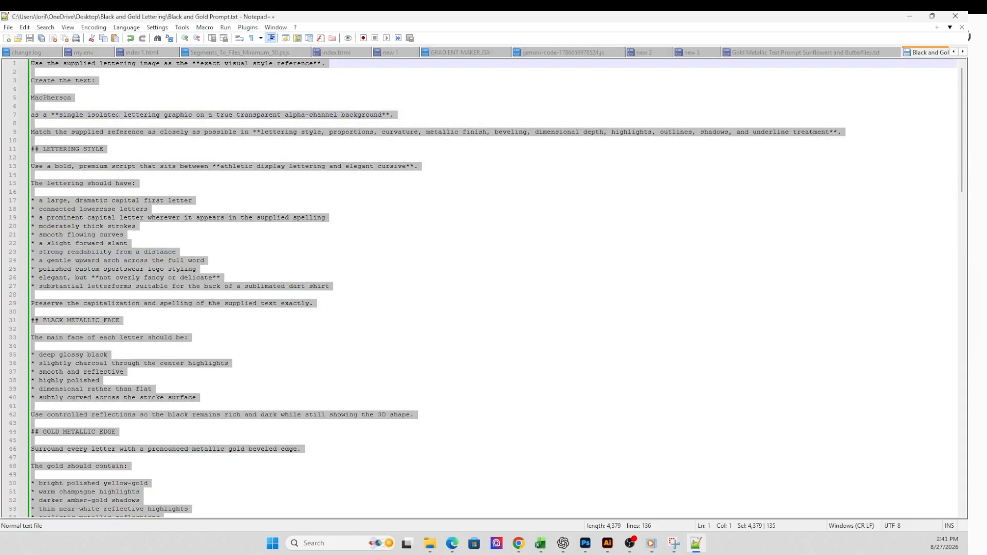
click(563, 543)
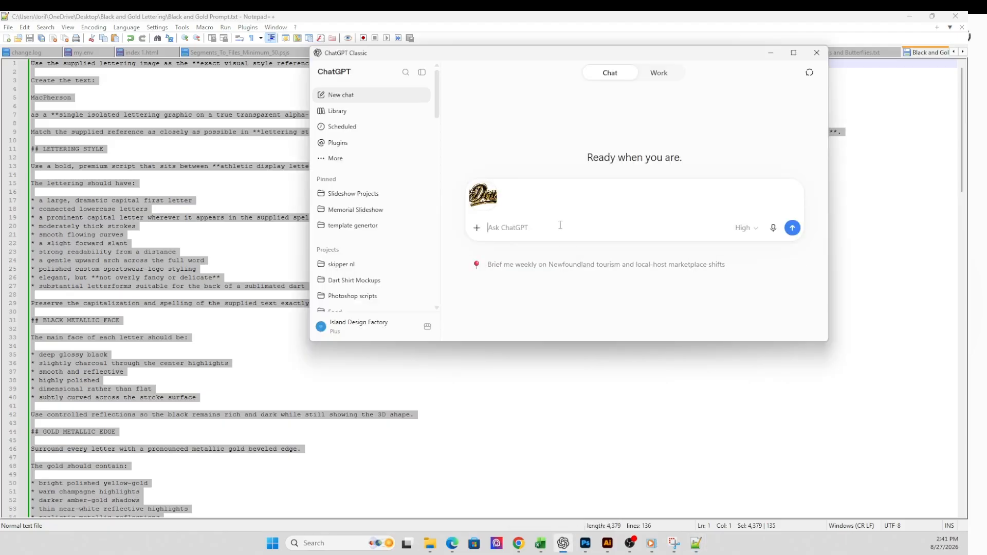
key(ctrl+v)
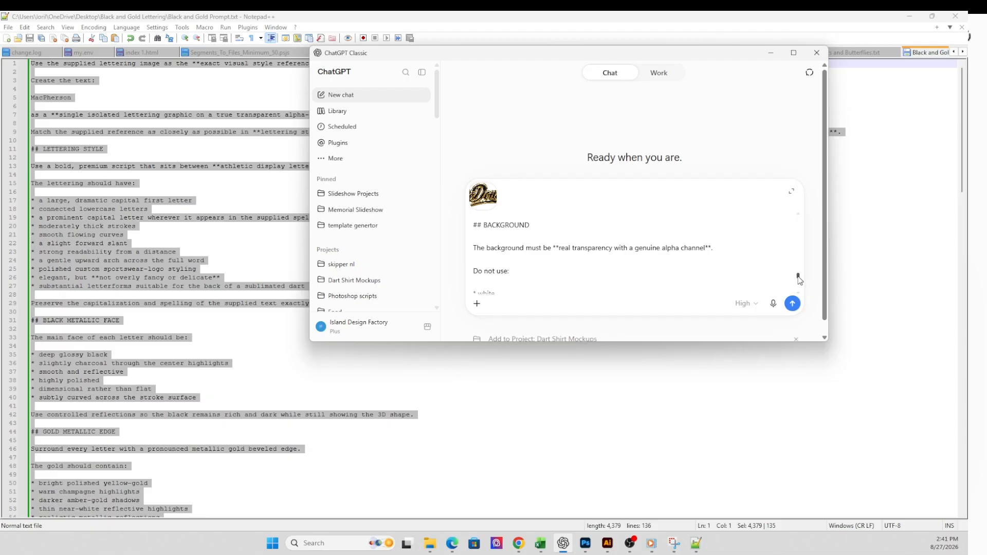
drag(799, 280, 816, 207)
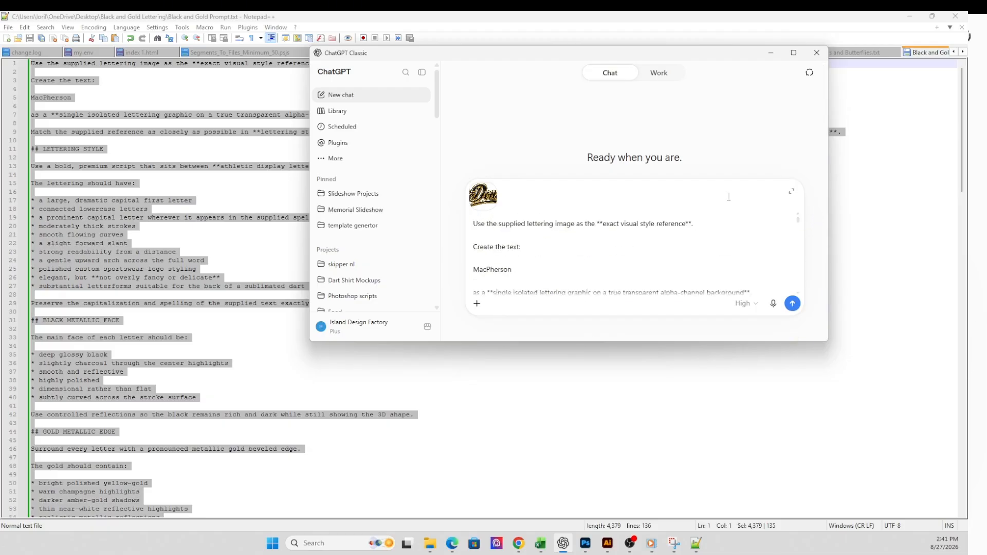
click(792, 307)
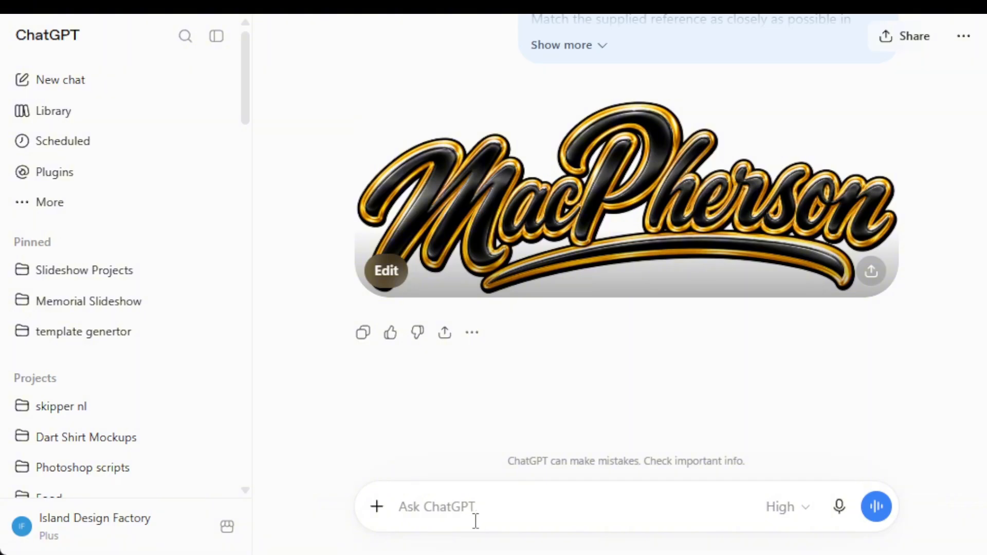
- Begin a follow-up message reading "use the prompt from above to create the following list of names"
text(us)
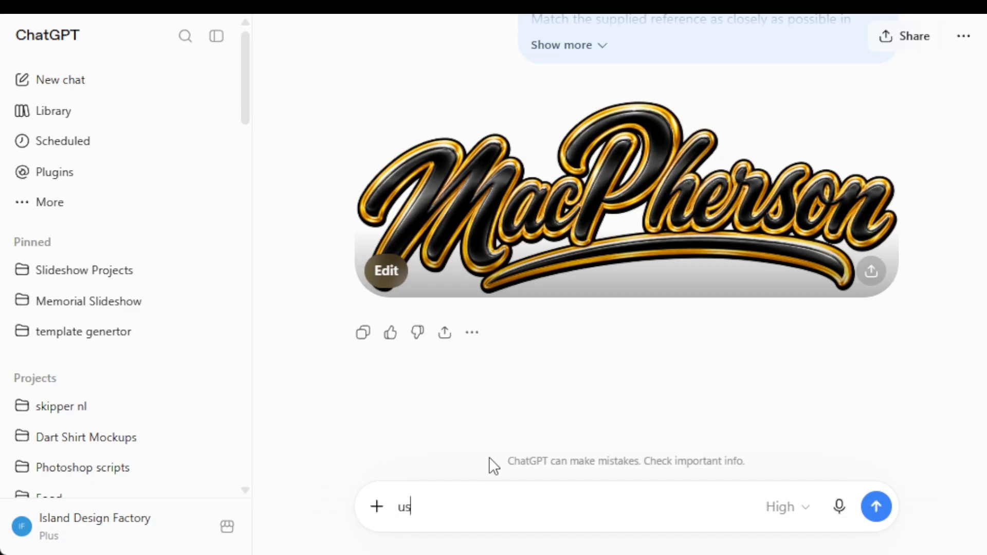
text(e the prompt )
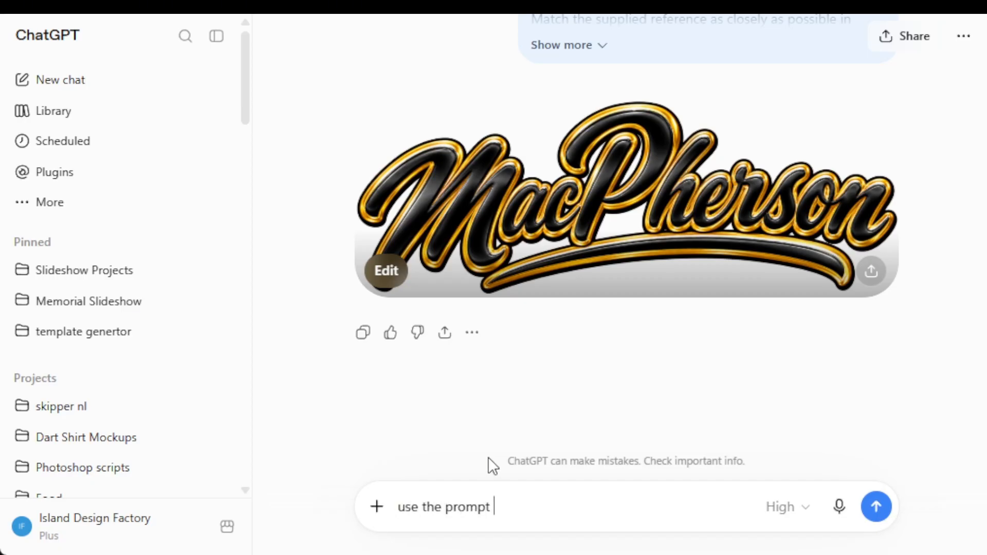
text(from above to )
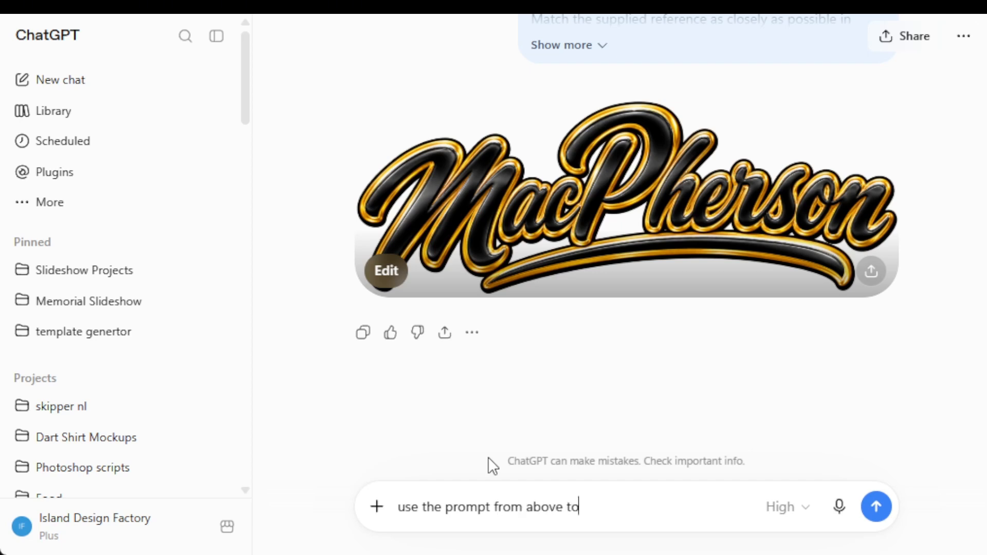
text(create the fol)
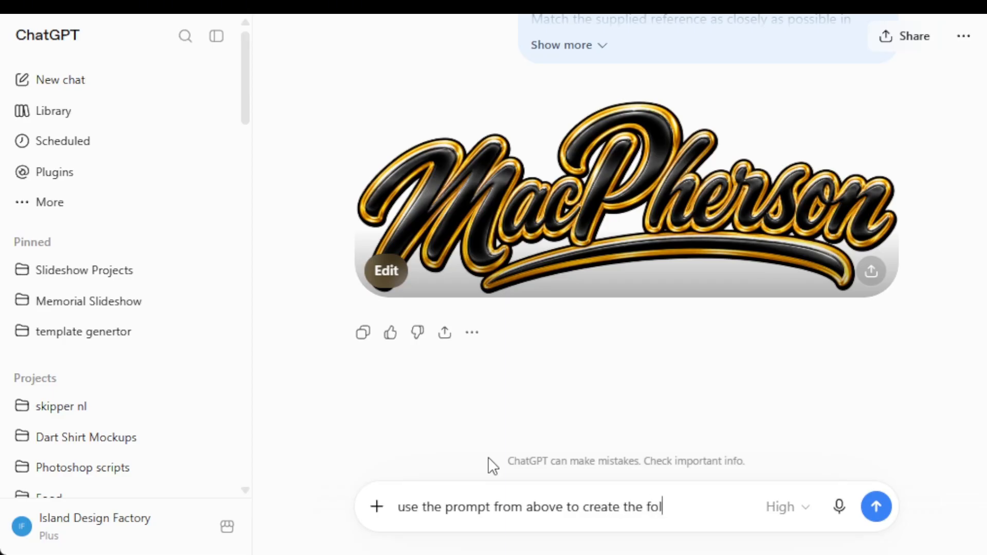
text(lowing list of names)
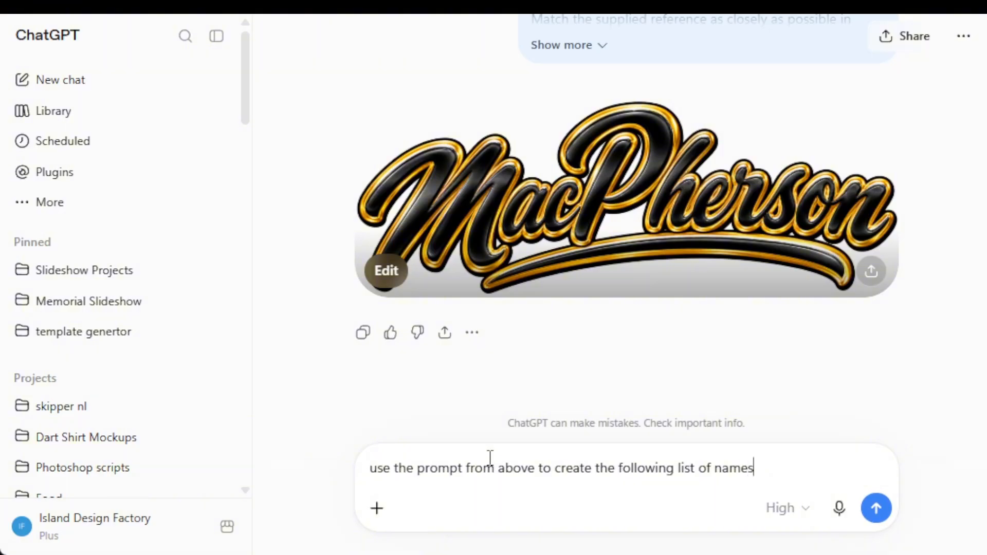
text(.  Leave adequate )
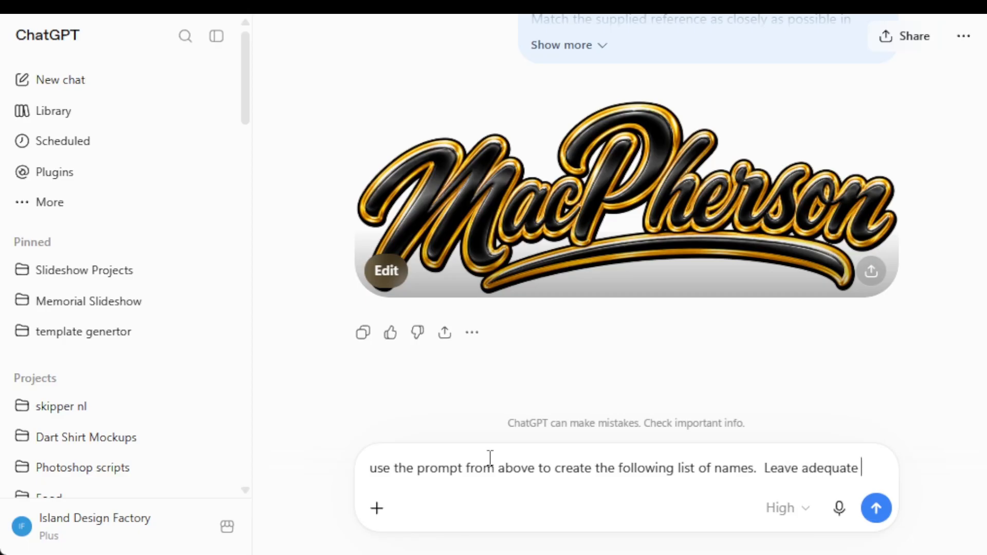
text(space bet)
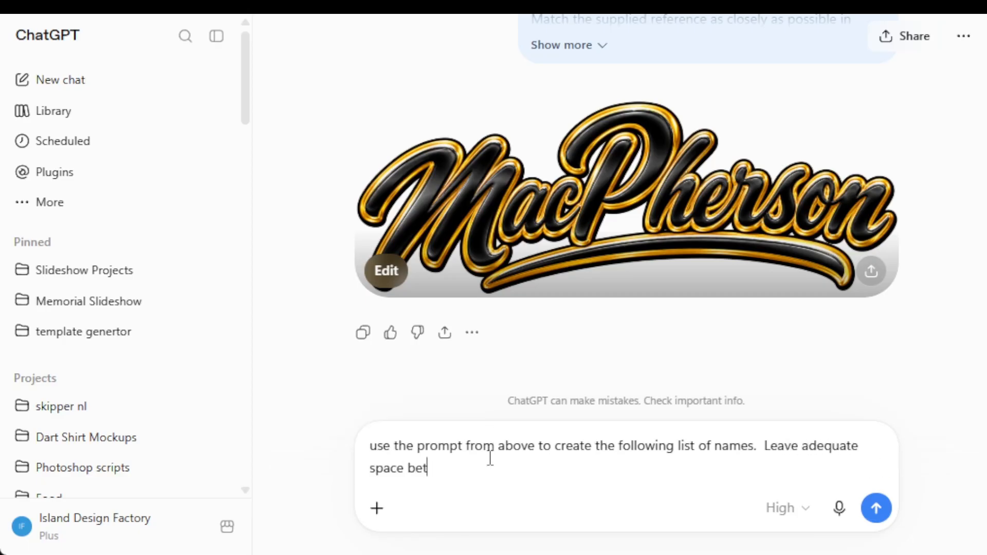
text(ween to extract in p)
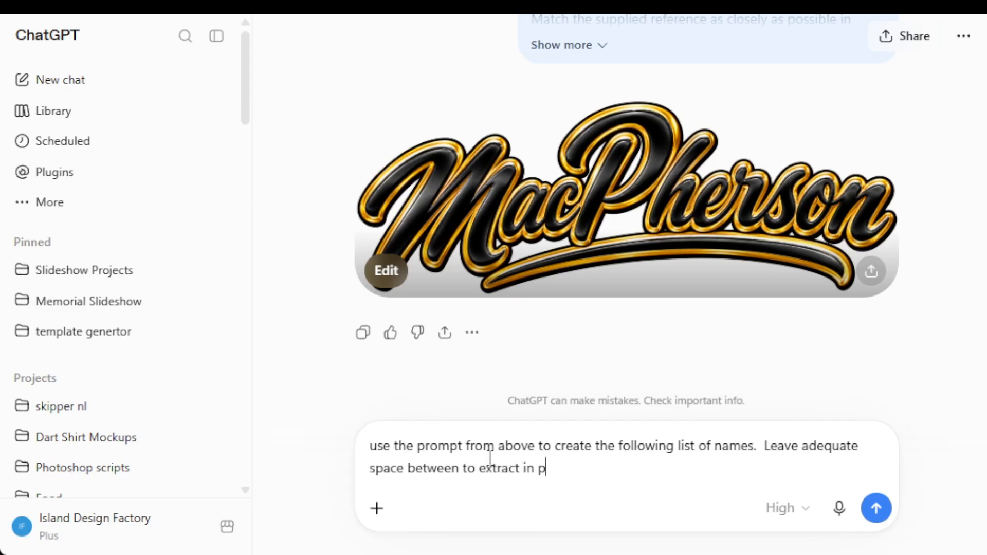
text(hotoshop.   Bennett    )
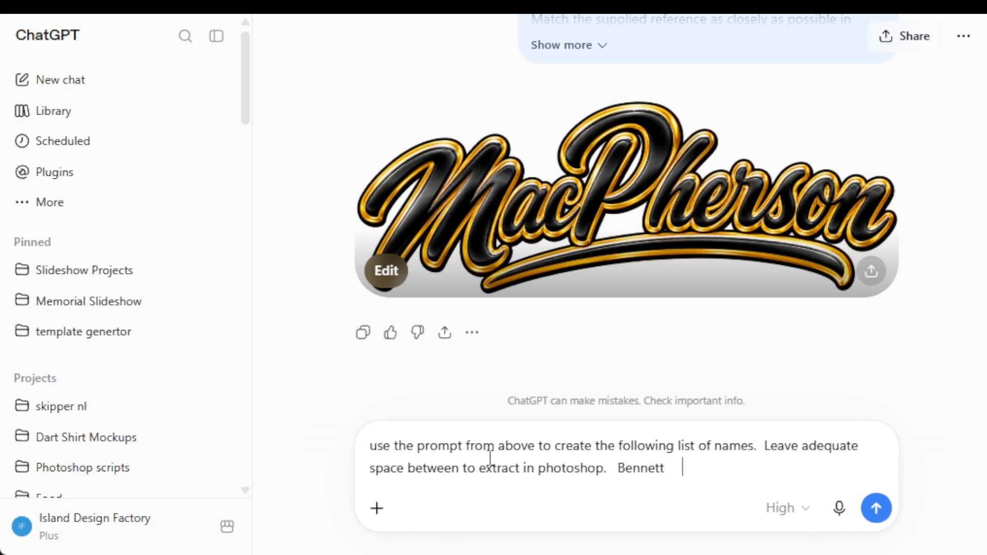
text(Jones   Sampson)
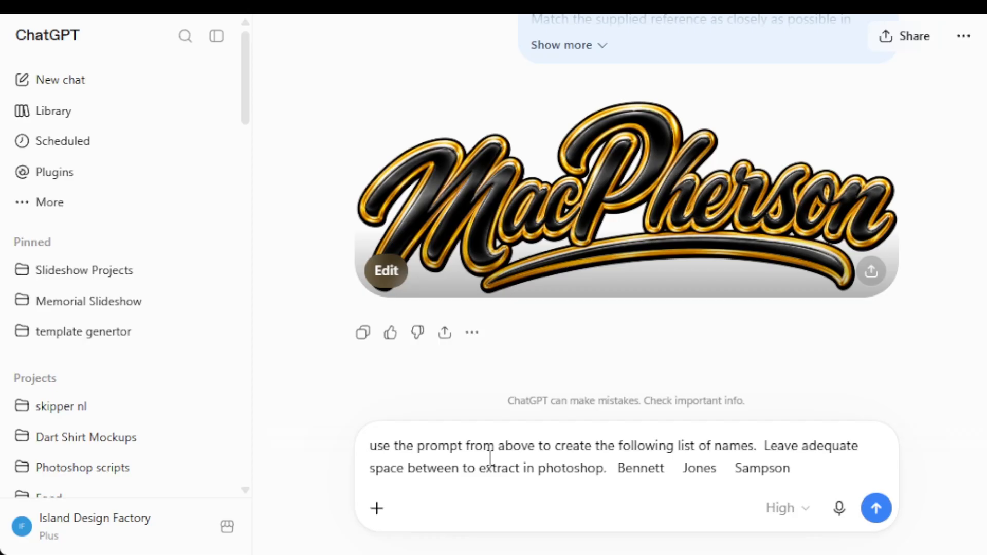
text(     Stapleton  Kennedy)
- Add two more surnames to the end of the list and send the follow-up message
key(Return)
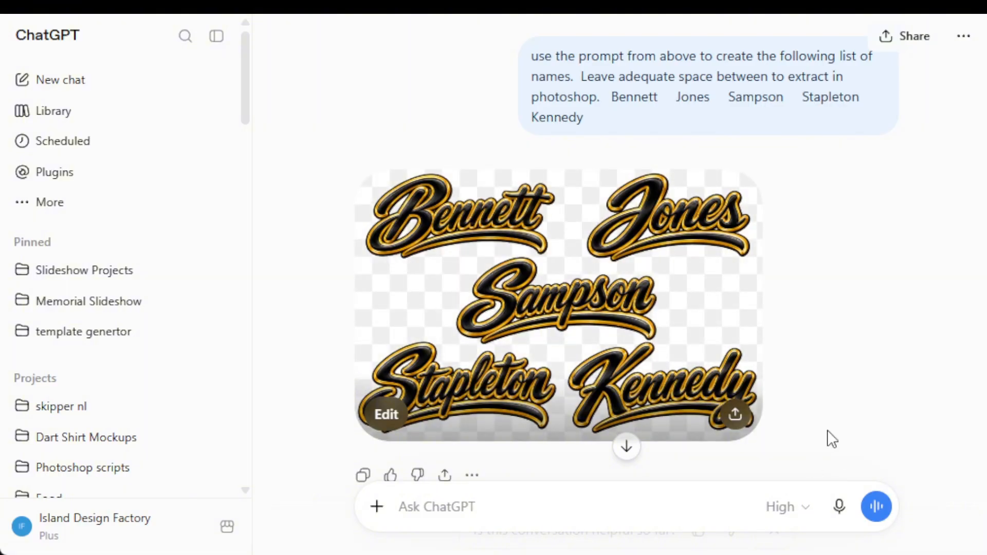
- Open the generated image containing all the names and download it
click(649, 407)
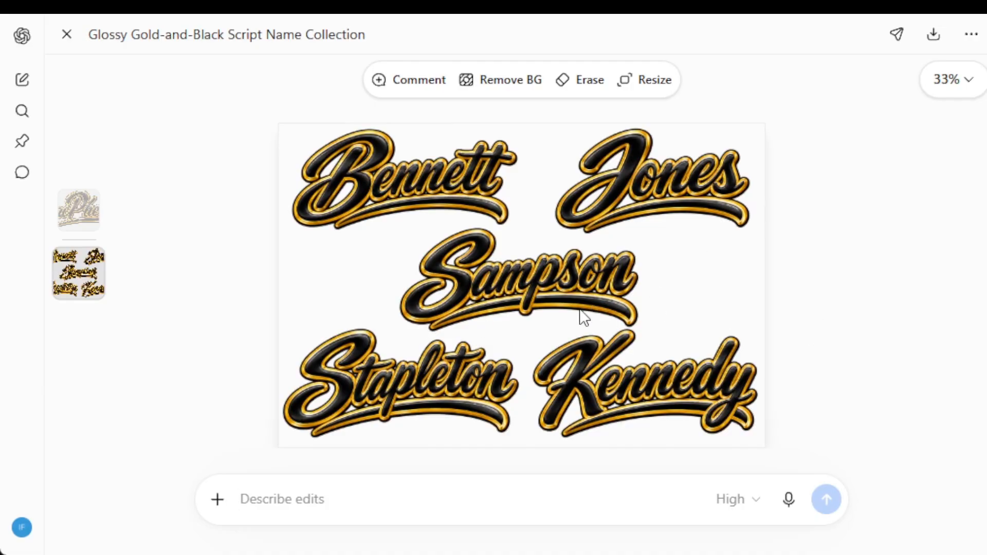
click(931, 33)
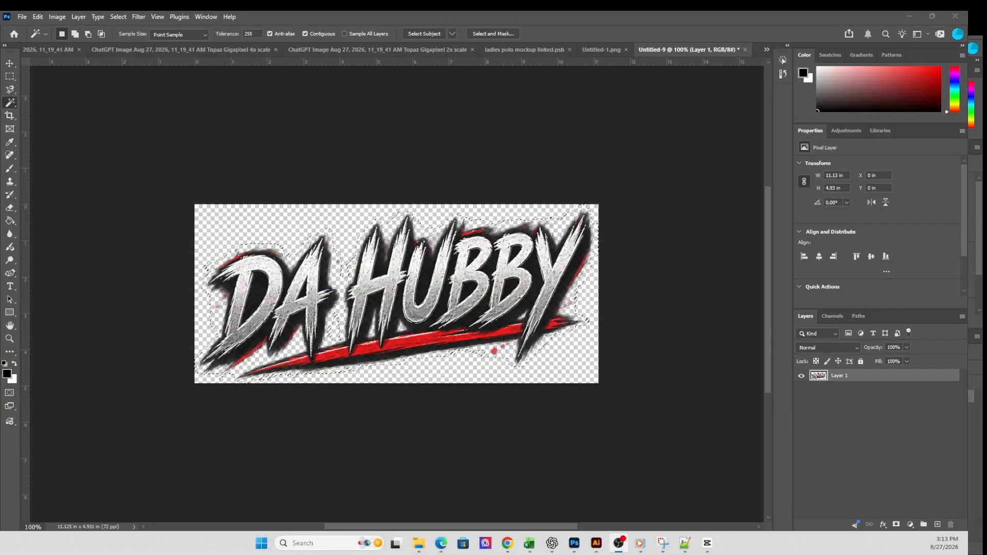
- In Photoshop, open the Multiple Names image from the Black and Gold Lettering folder on the Desktop
click(23, 18)
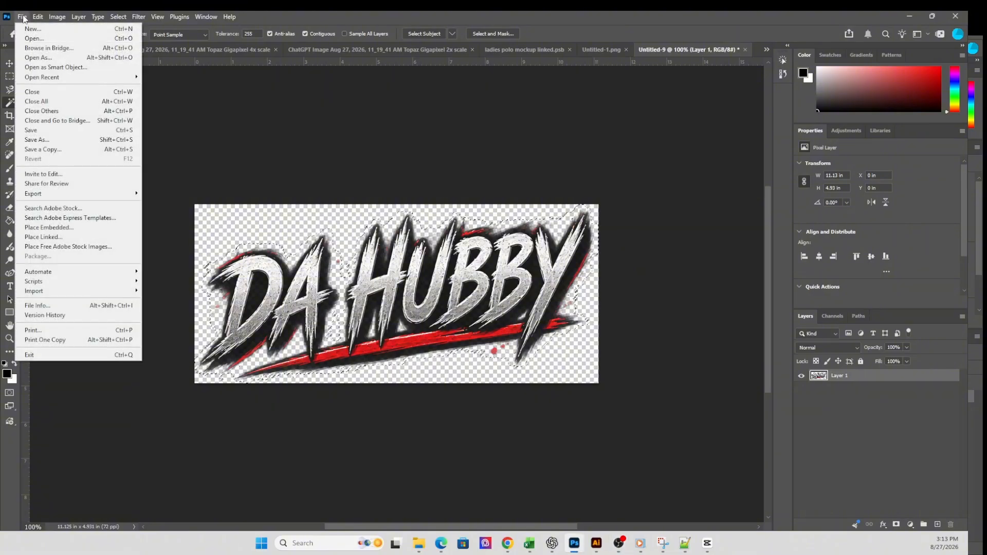
click(35, 39)
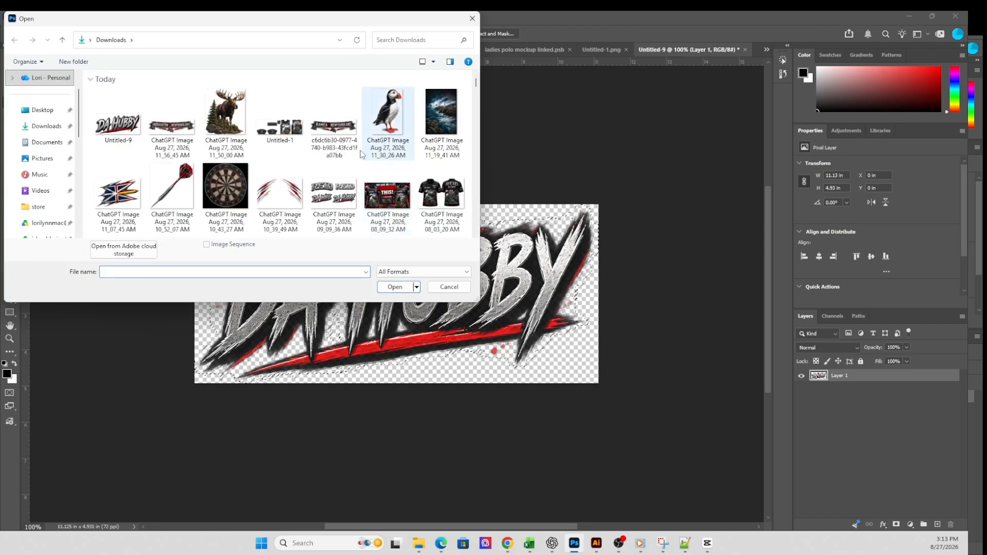
click(43, 112)
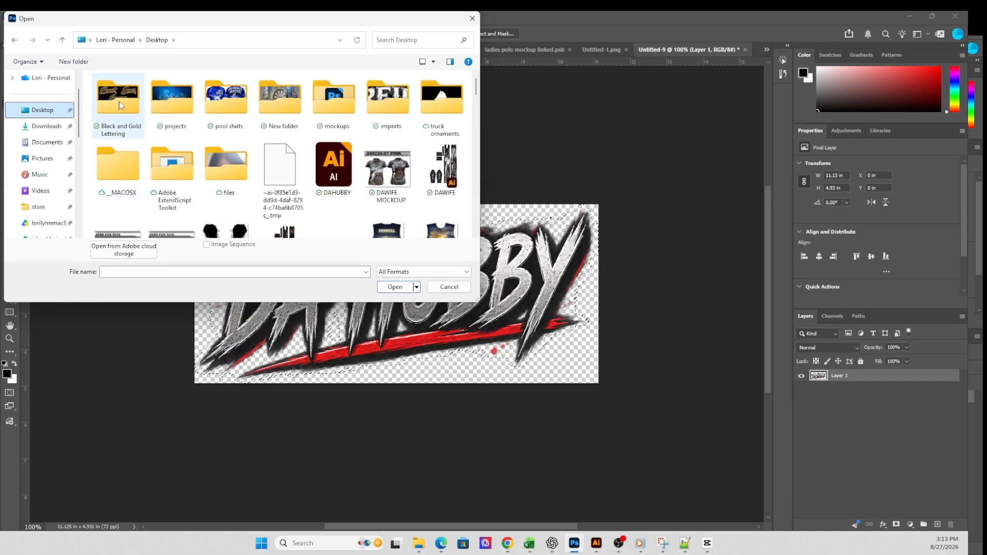
double_click(119, 105)
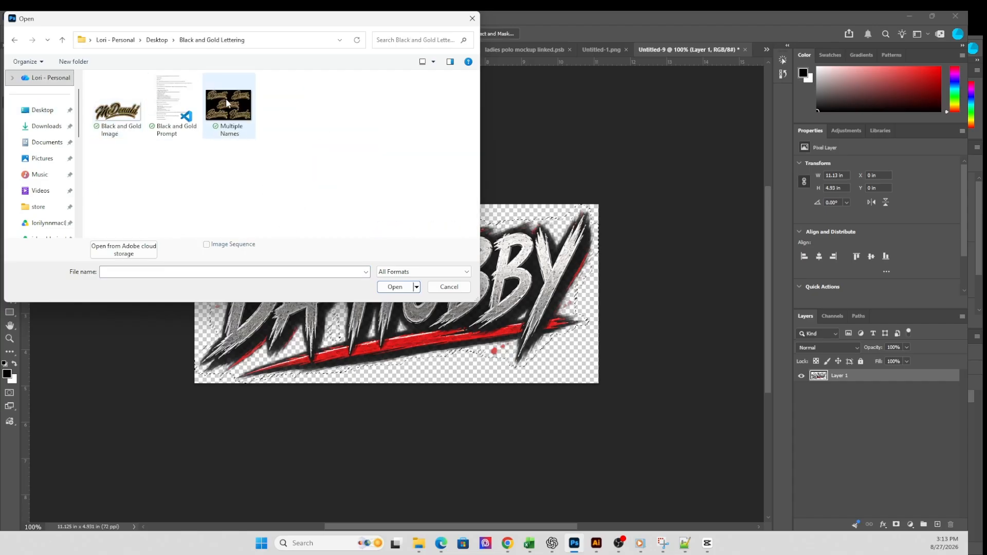
double_click(227, 106)
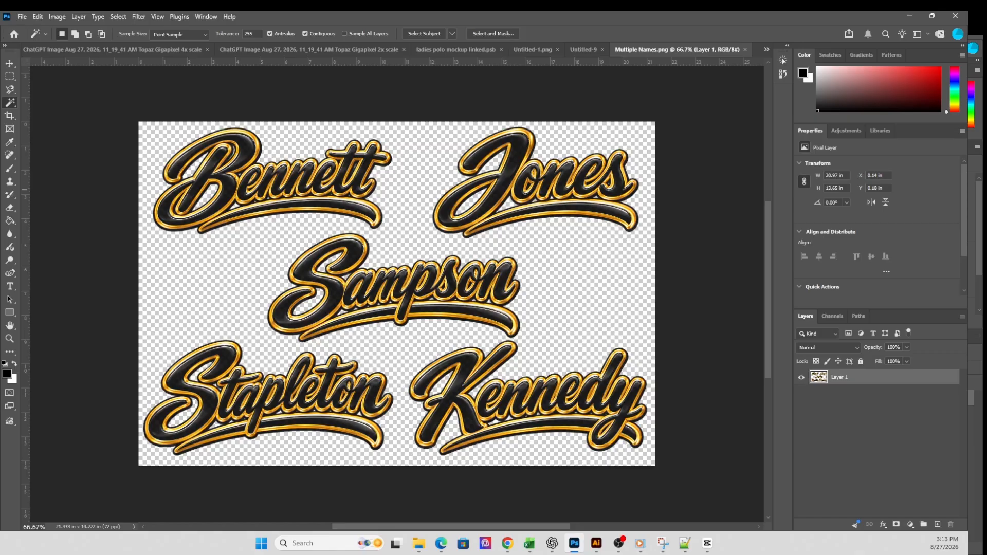
- Run the Segments_To_Files_Minimum_50 script from the Downloads folder on the Multiple Names image
click(22, 17)
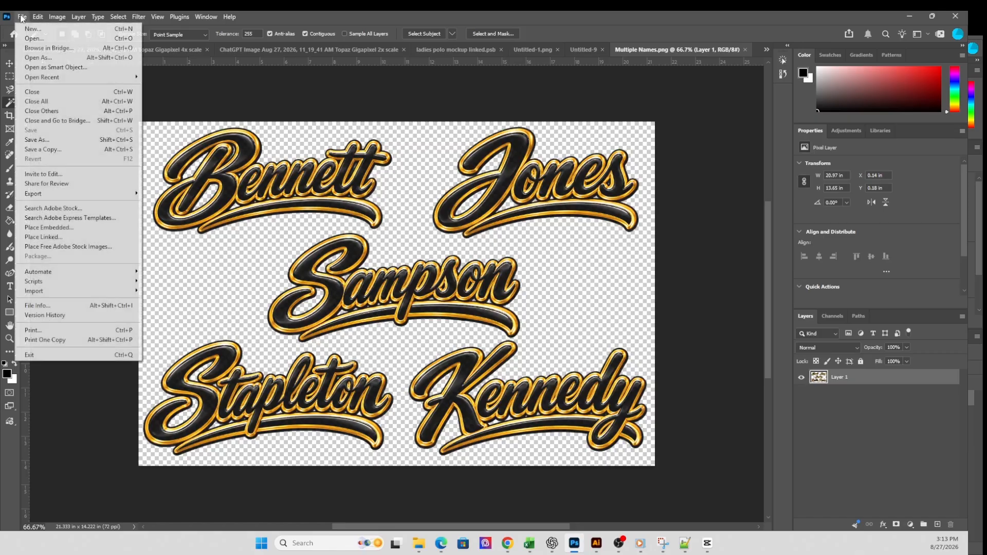
mouse_move(81, 282)
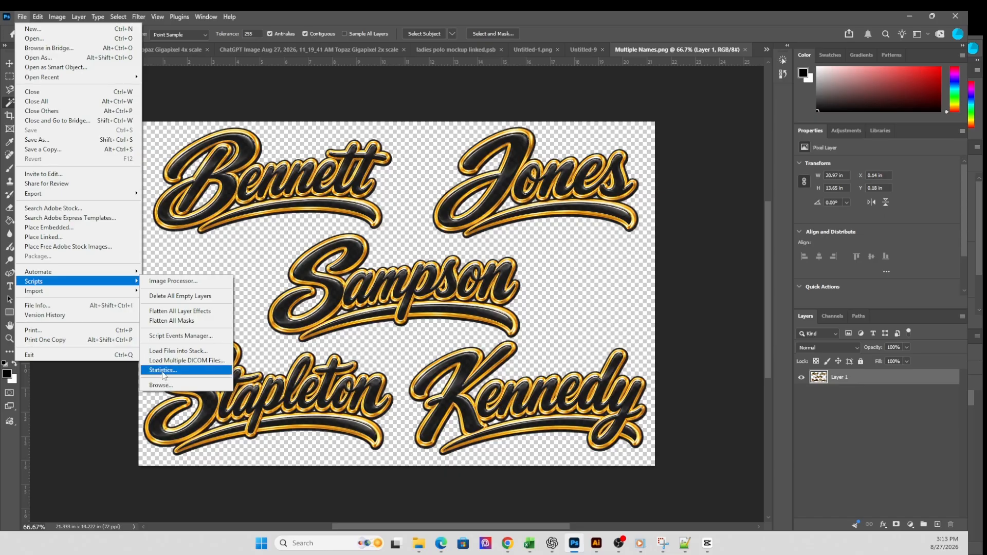
click(161, 385)
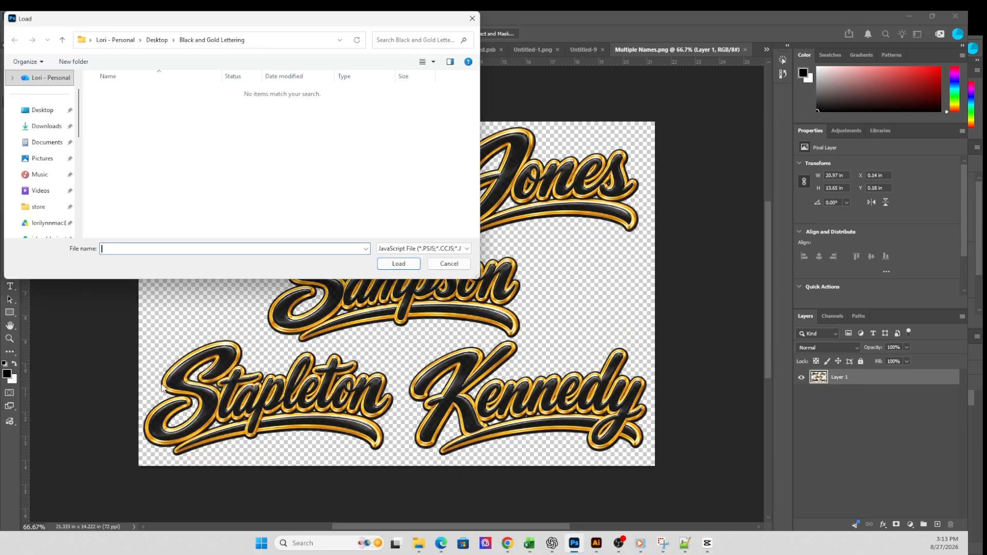
click(49, 129)
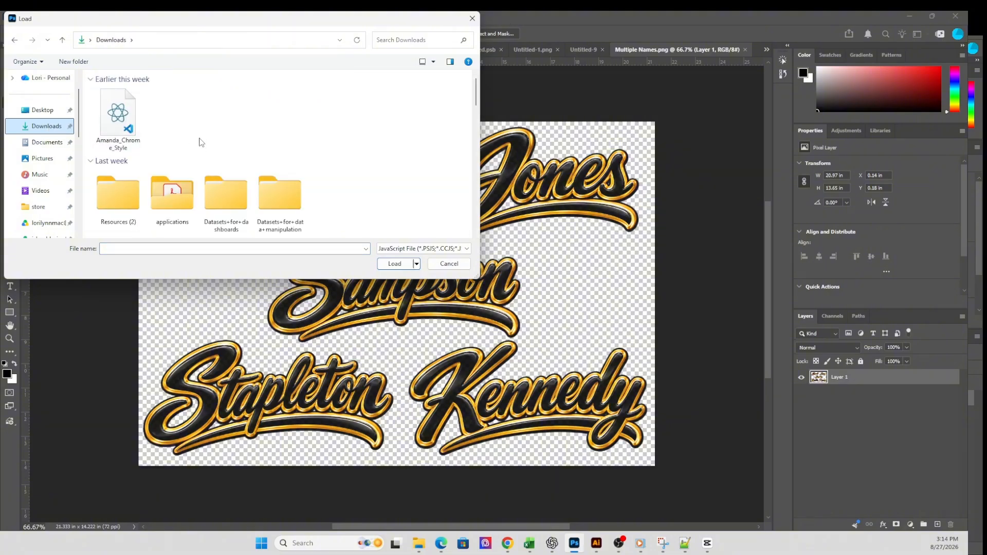
scroll(189, 137, down, 3)
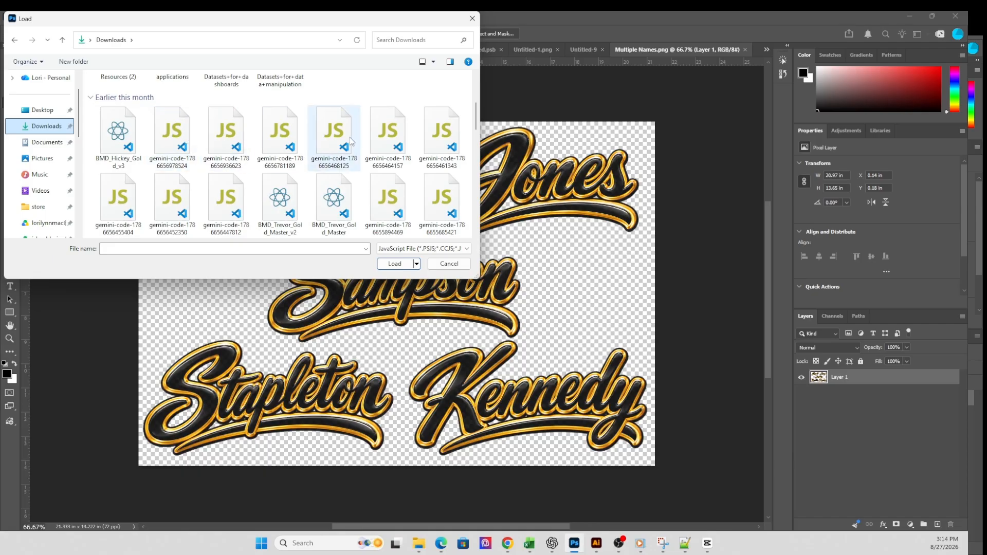
scroll(351, 141, down, 3)
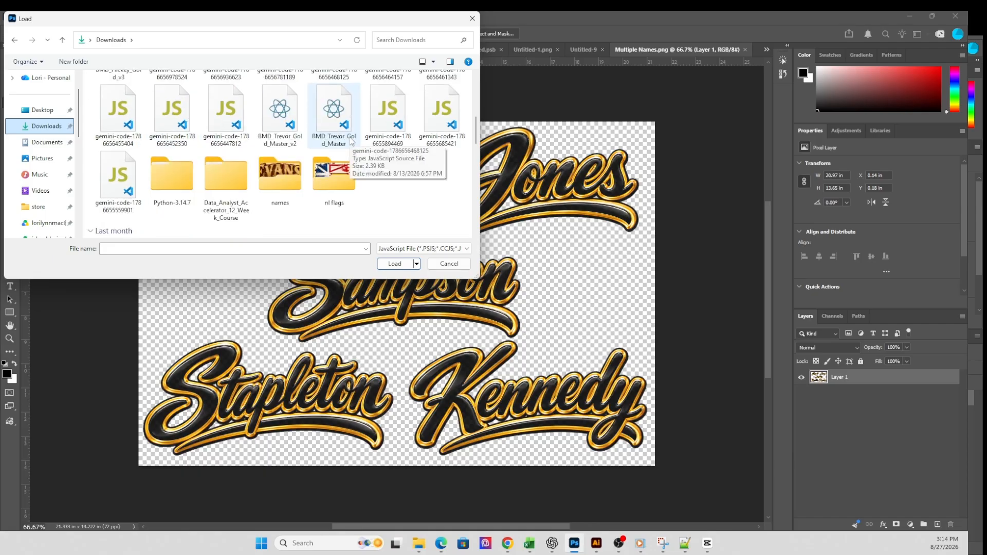
scroll(351, 141, down, 5)
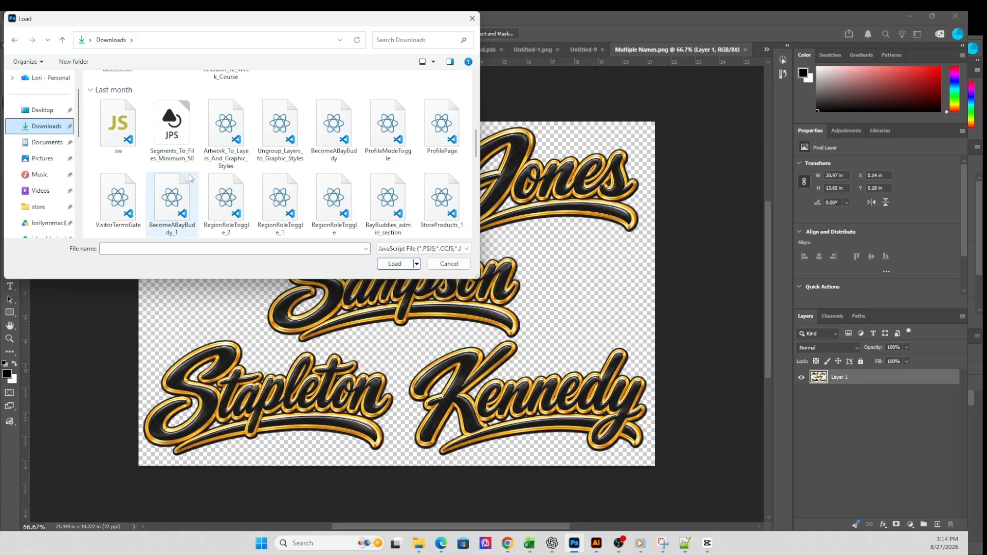
double_click(173, 124)
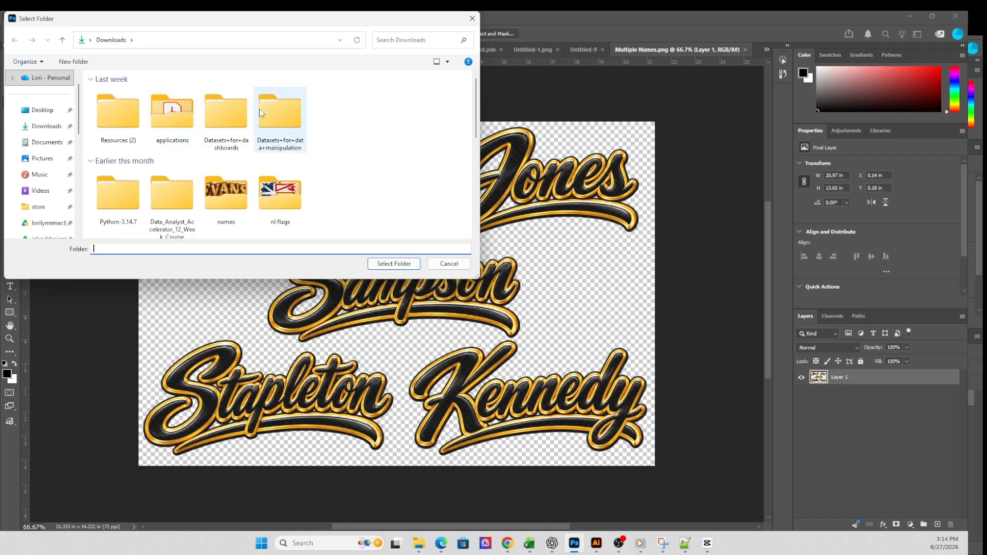
- Choose the Black and Gold Lettering folder on the Desktop as the script's output folder
click(45, 111)
double_click(128, 109)
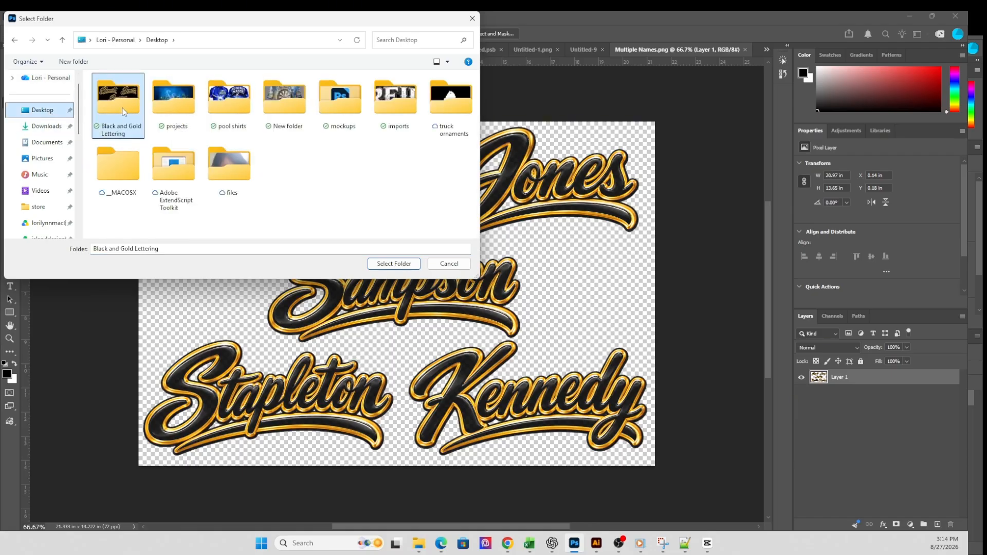
click(387, 264)
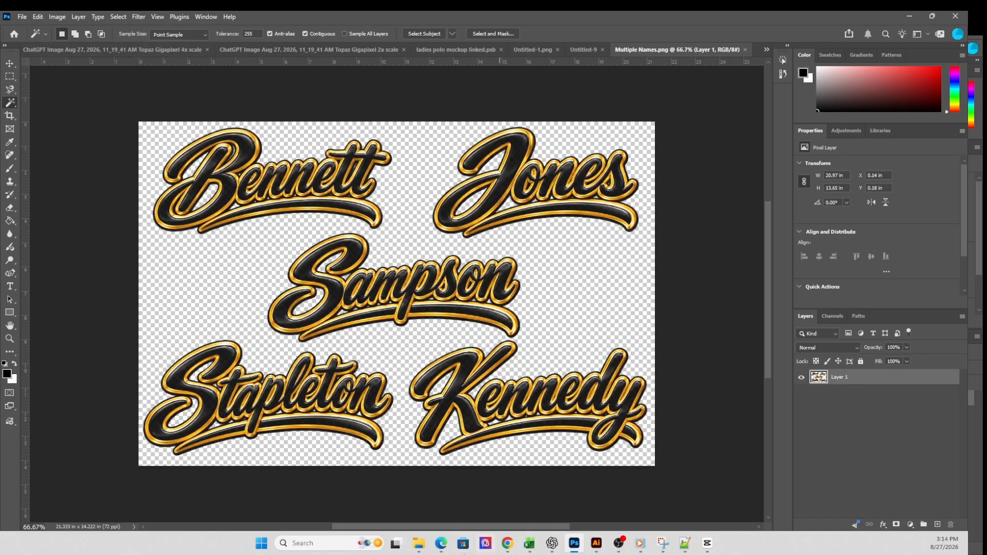
- Switch to File Explorer and view the Black and Gold Lettering folder in a maximized window
click(419, 545)
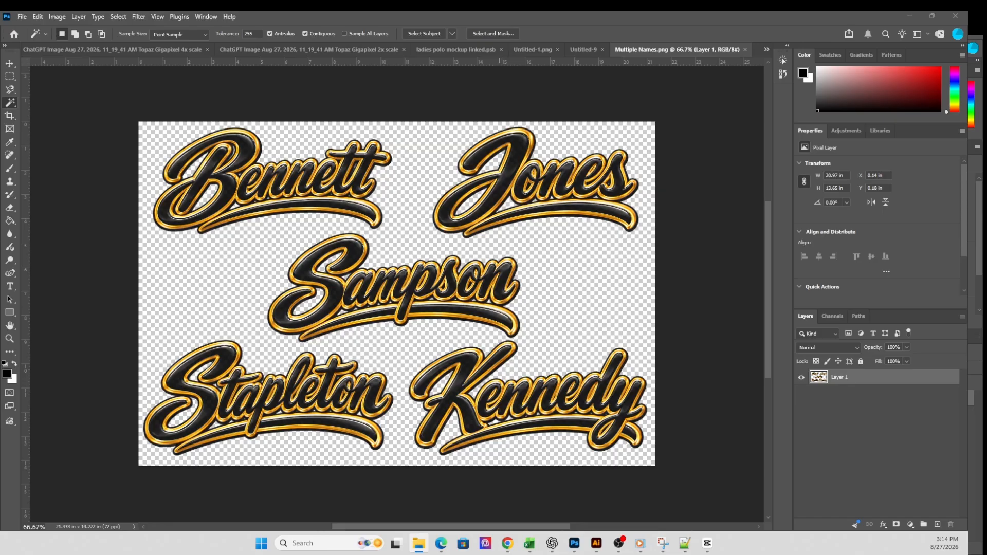
drag(0, 57, 316, 143)
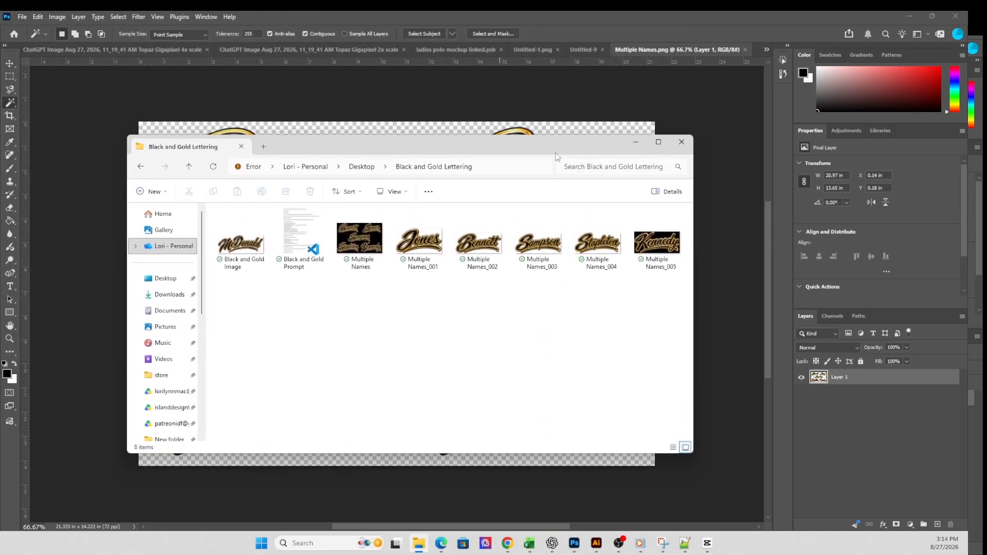
click(659, 142)
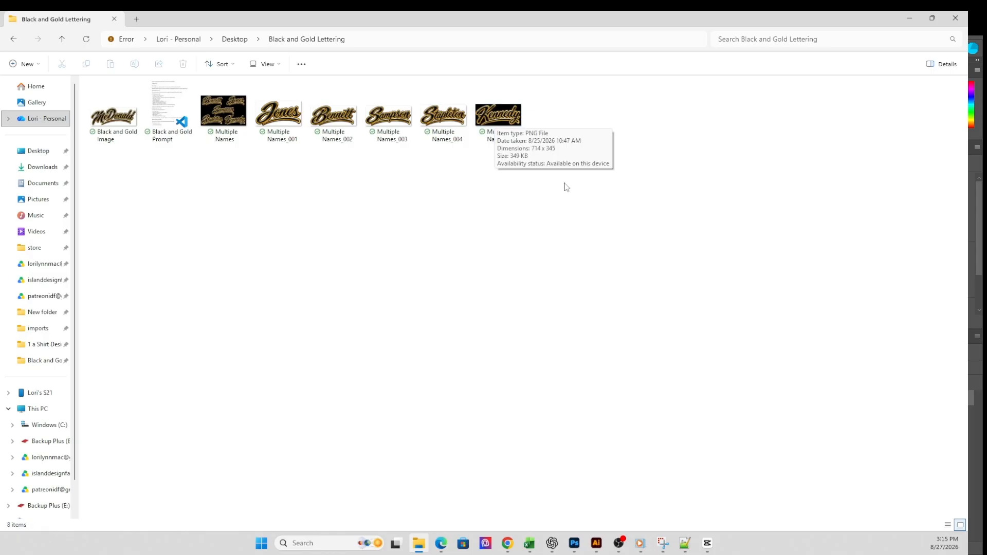
- Open the extracted Multiple Names_005 image from the folder in Adobe Photoshop 2026
click(500, 120)
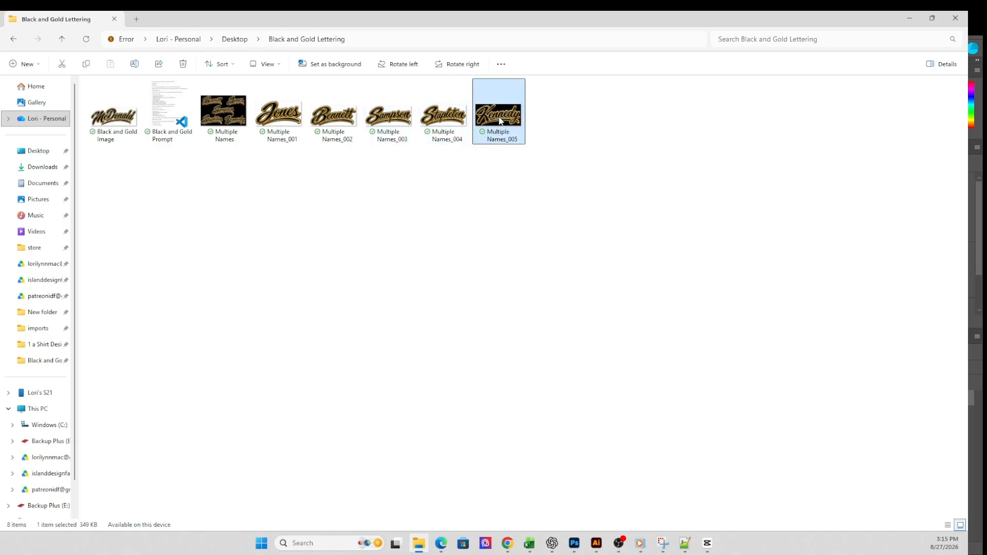
double_click(500, 120)
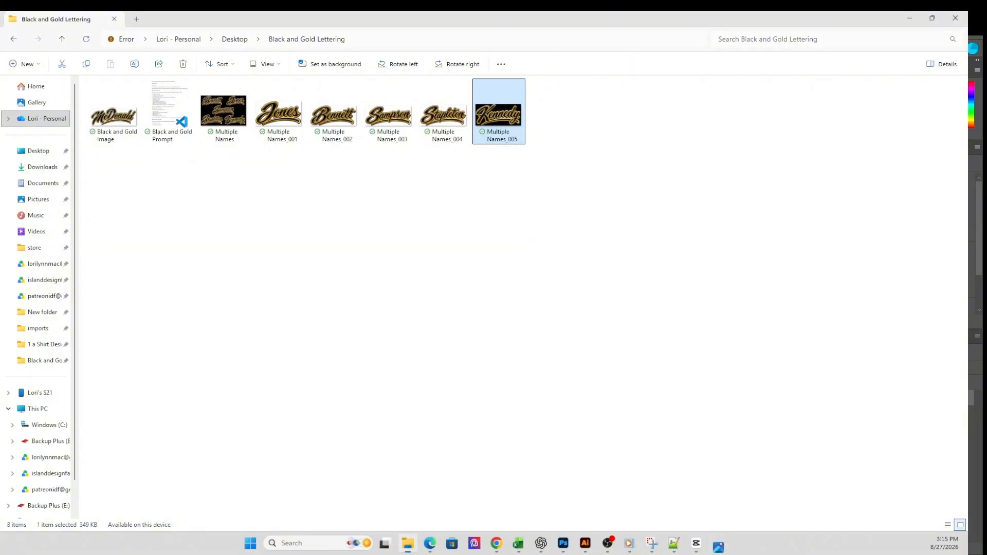
right_click(521, 121)
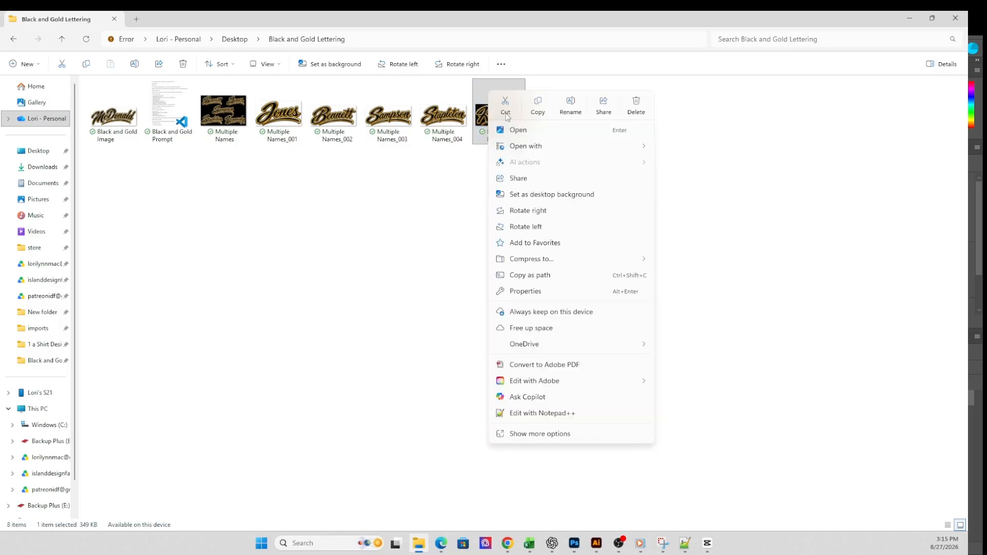
mouse_move(522, 146)
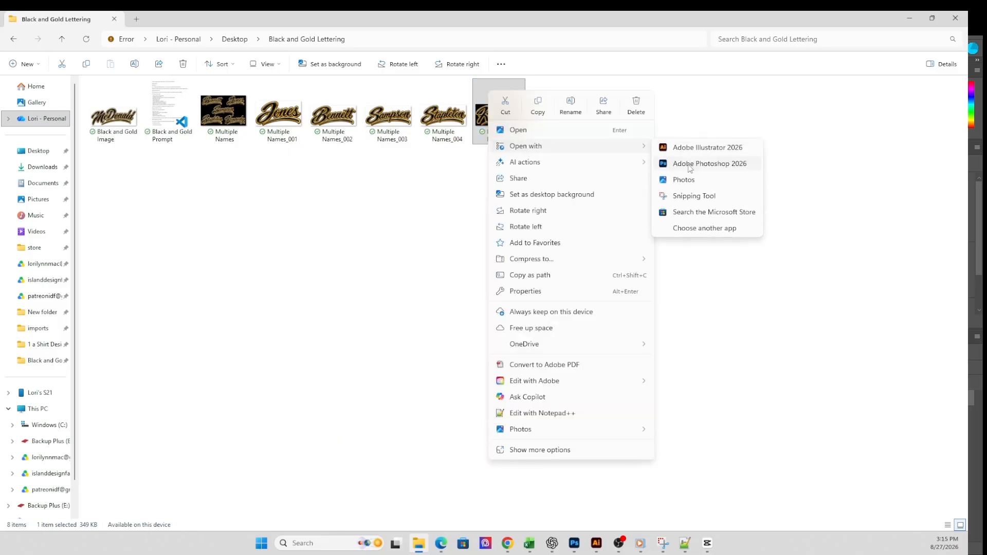
click(691, 163)
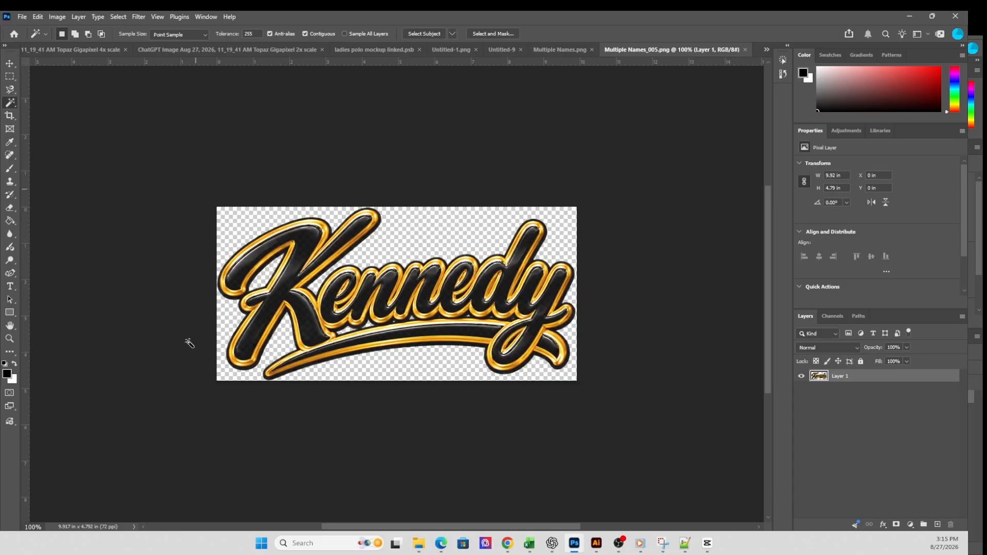
- Check the extracted name files in the Black and Gold Lettering folder, select Multiple Names_001, and return to Photoshop
click(419, 543)
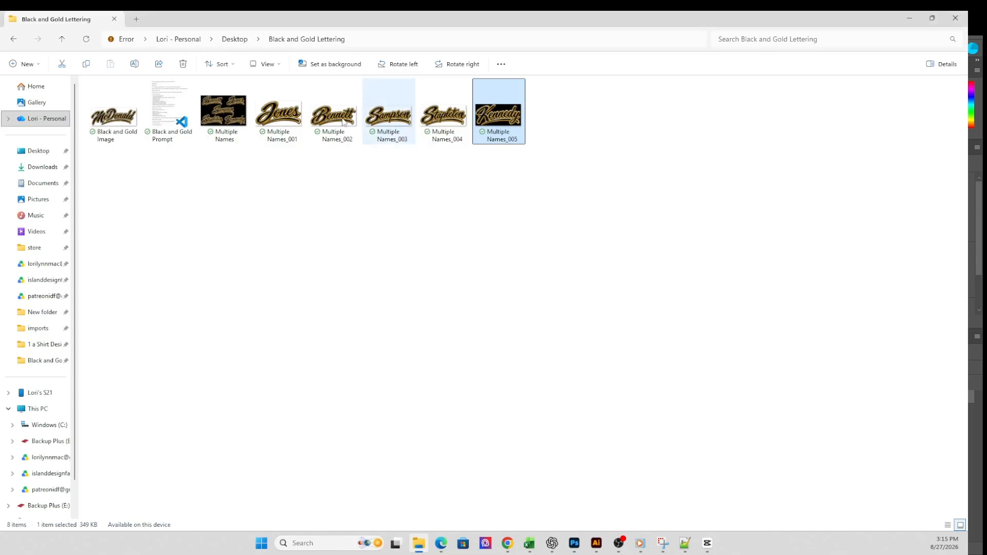
click(286, 116)
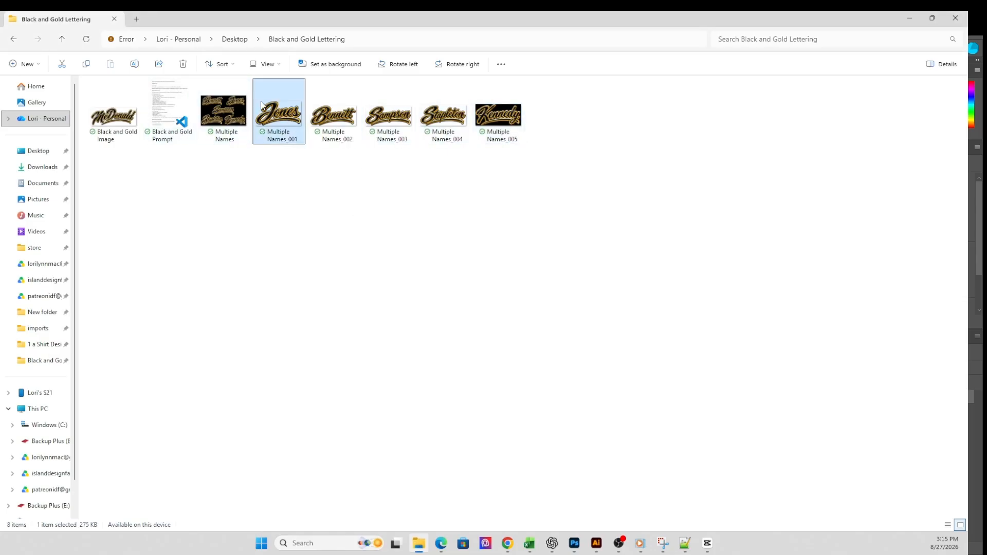
click(574, 542)
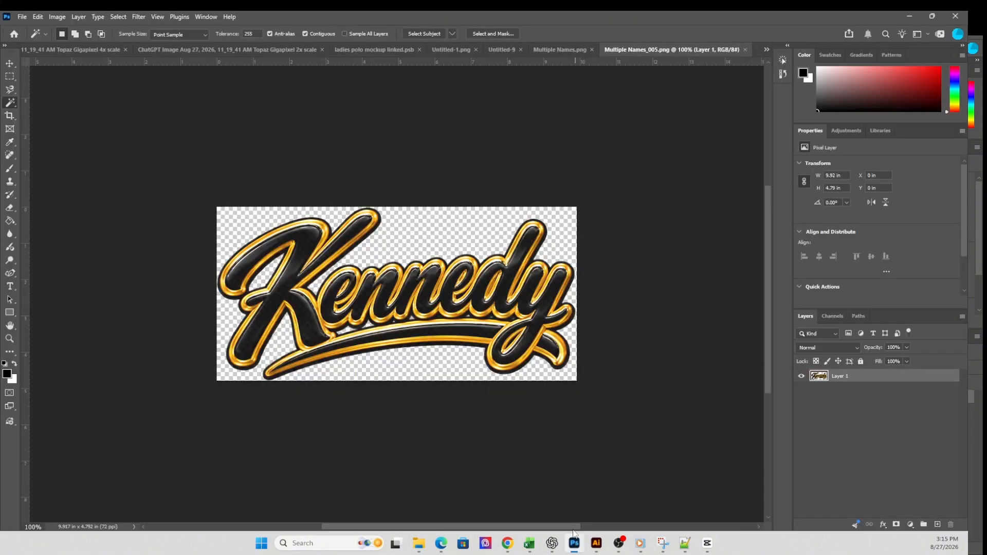
click(22, 17)
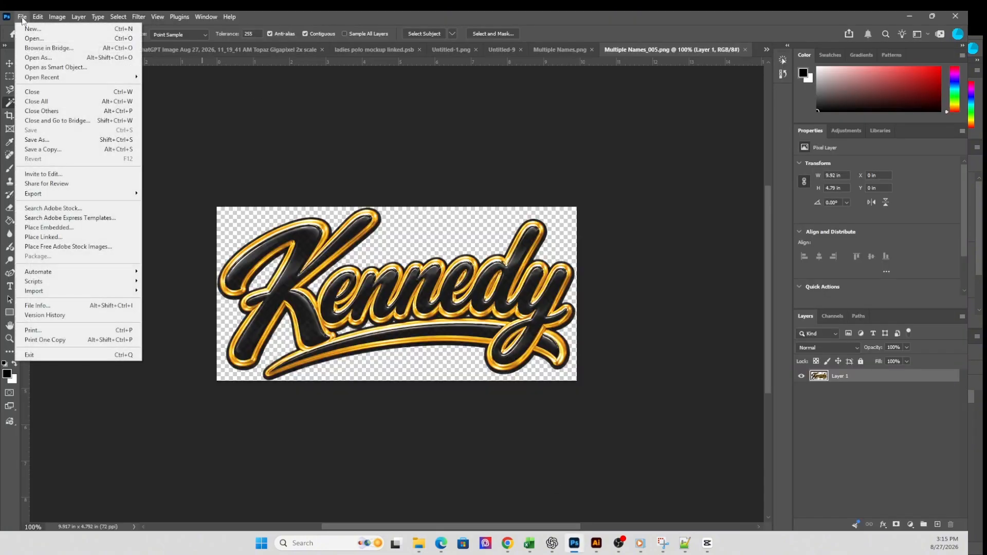
mouse_move(80, 286)
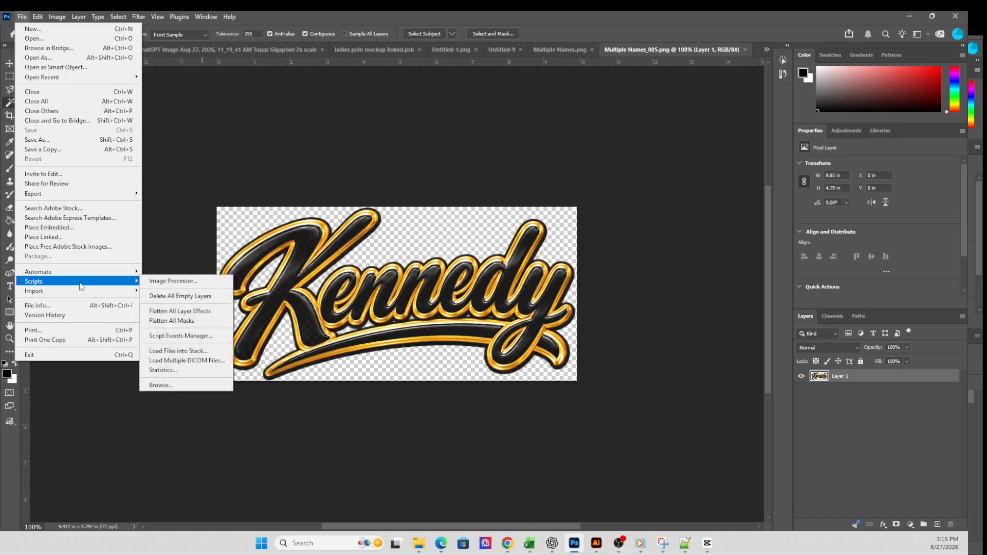
click(179, 351)
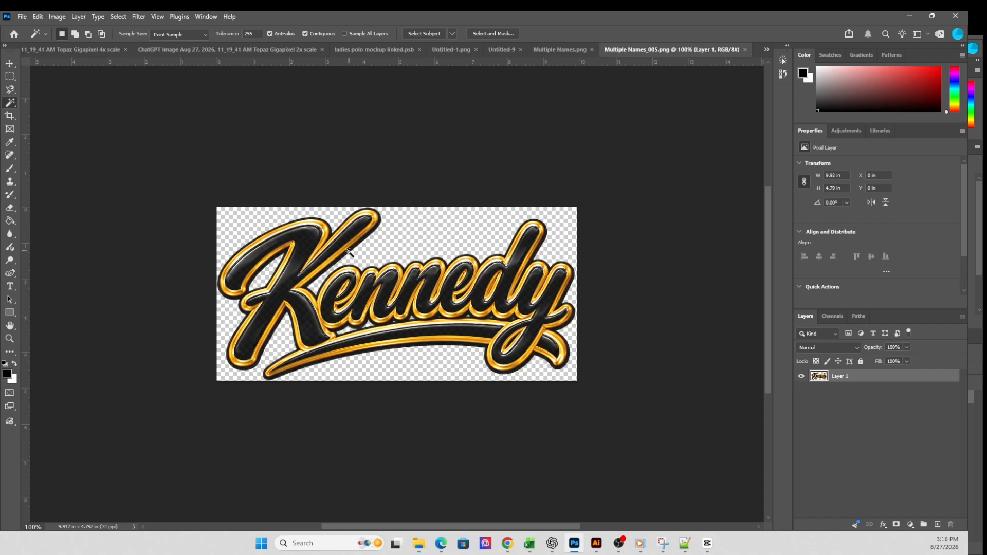
click(22, 17)
mouse_move(109, 280)
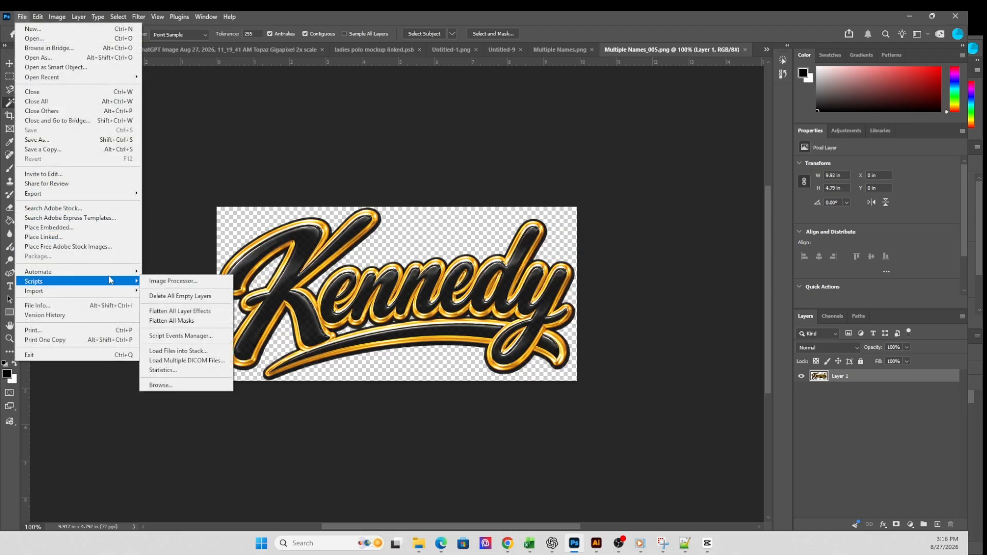
click(173, 386)
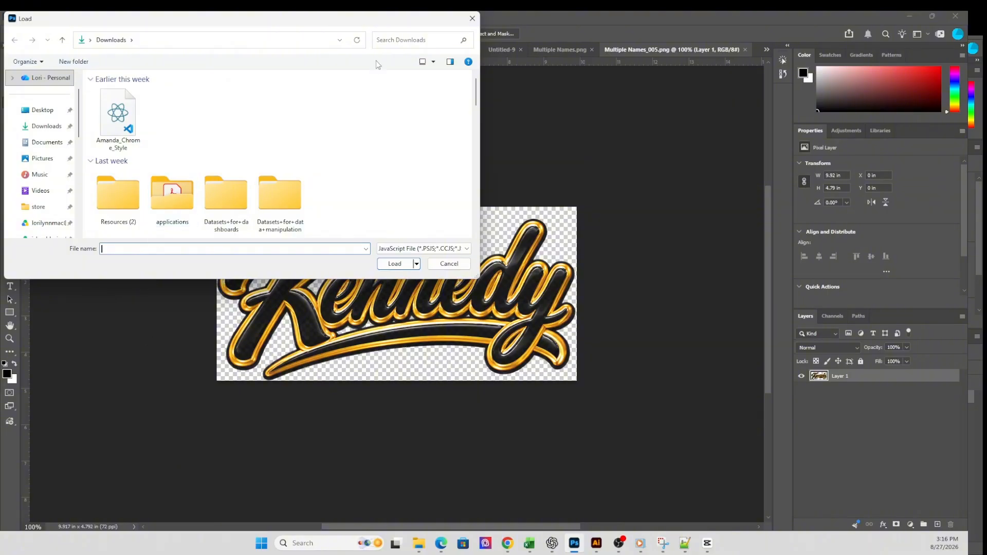
click(472, 18)
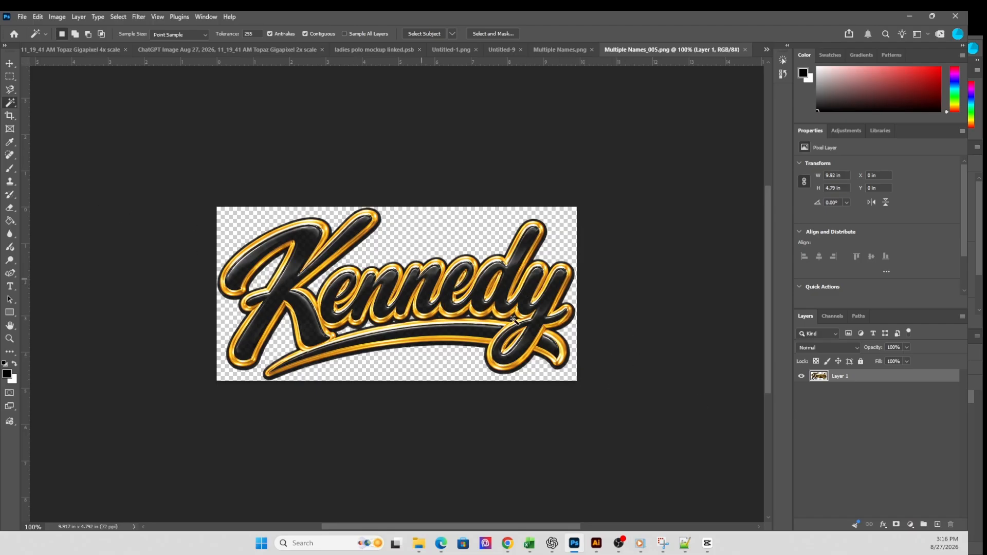
- Load Black and Gold Image and Multiple Names_001 to Multiple Names_005 into one document with Load Files into Stack
click(20, 18)
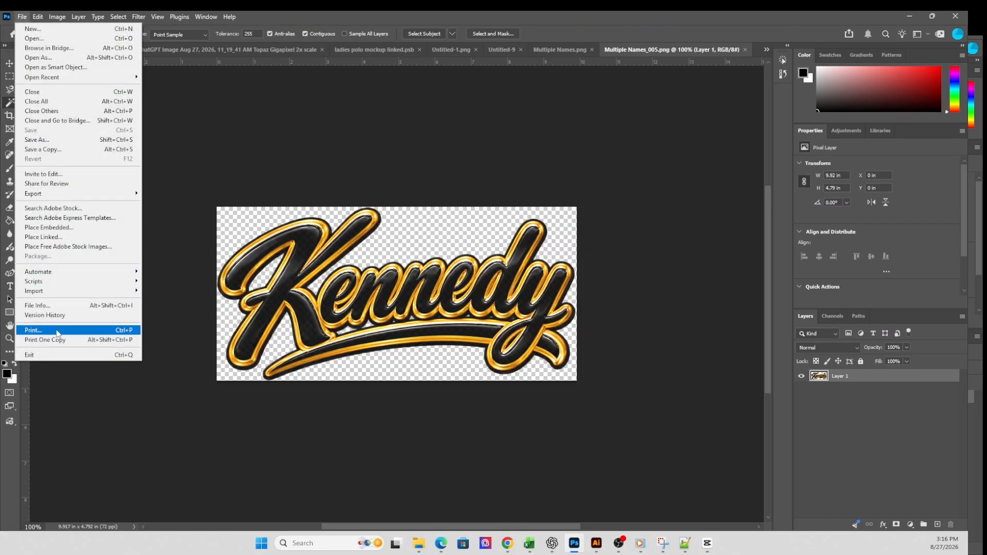
mouse_move(60, 283)
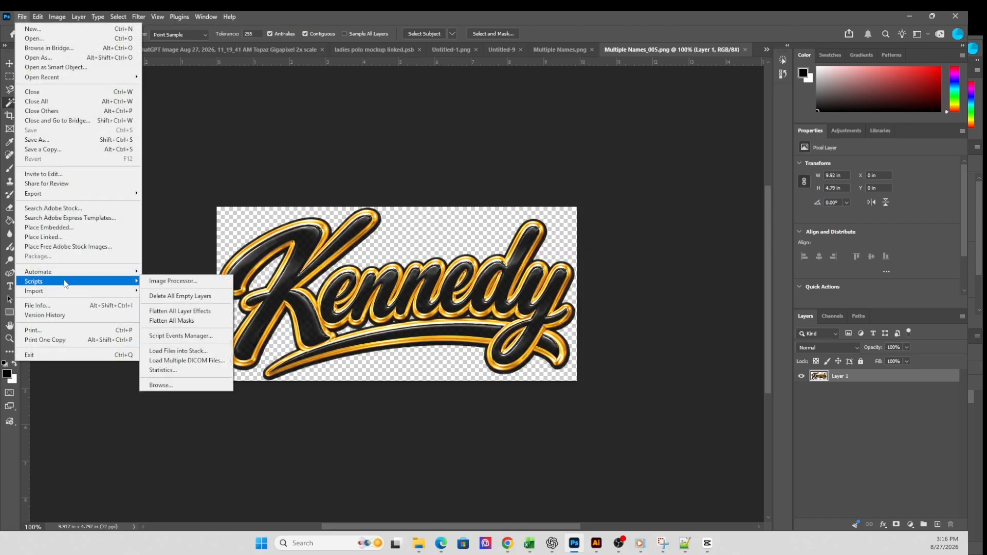
click(181, 352)
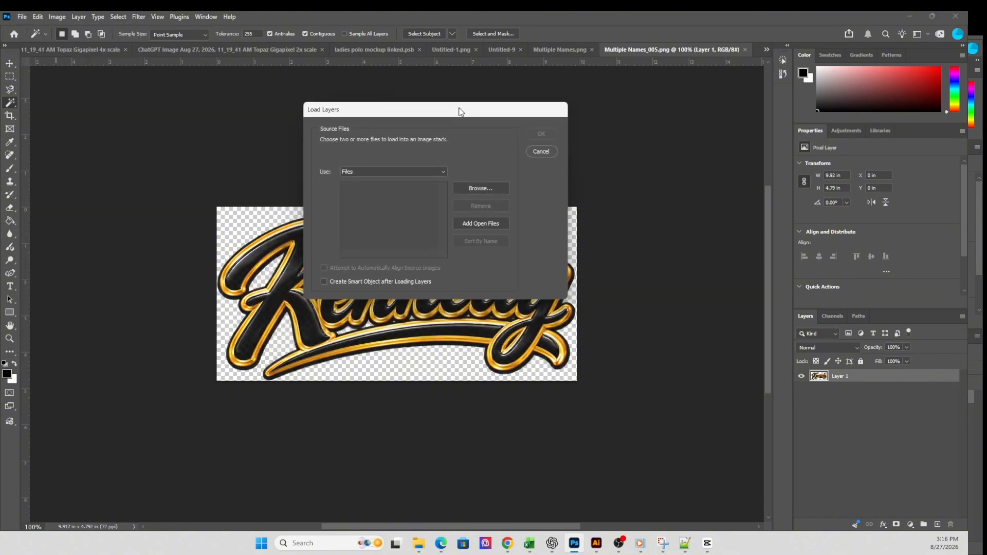
click(479, 189)
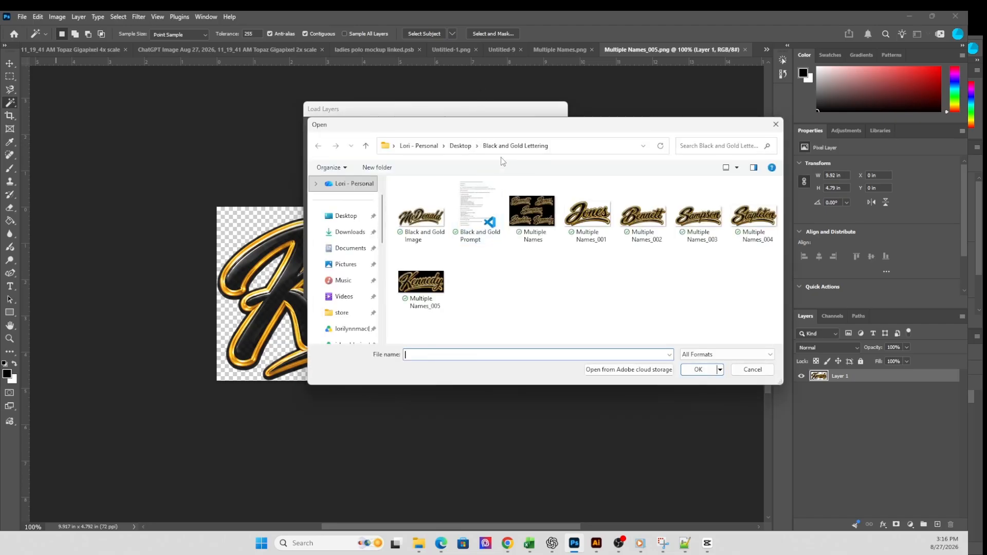
click(422, 223)
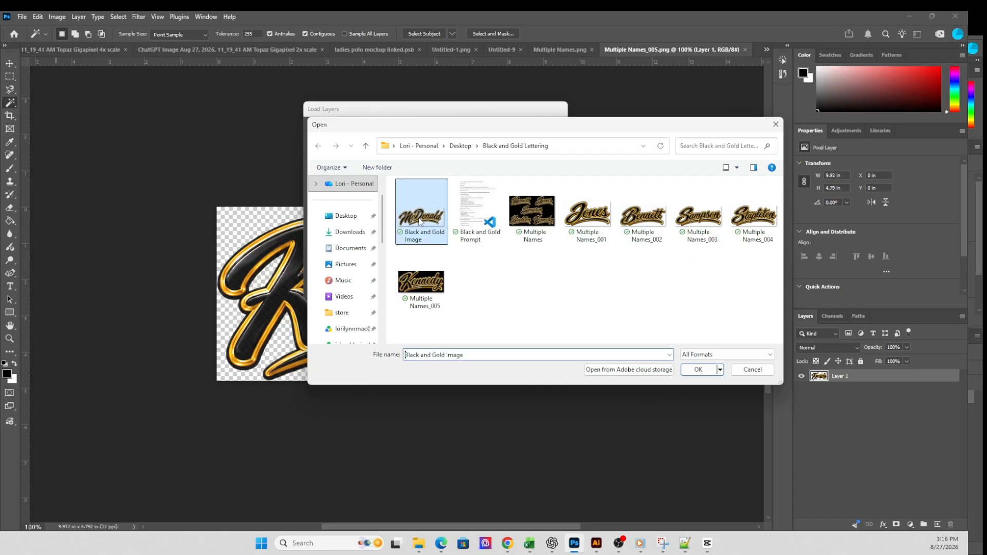
ctrl+click(594, 218)
ctrl+click(642, 223)
ctrl+click(696, 222)
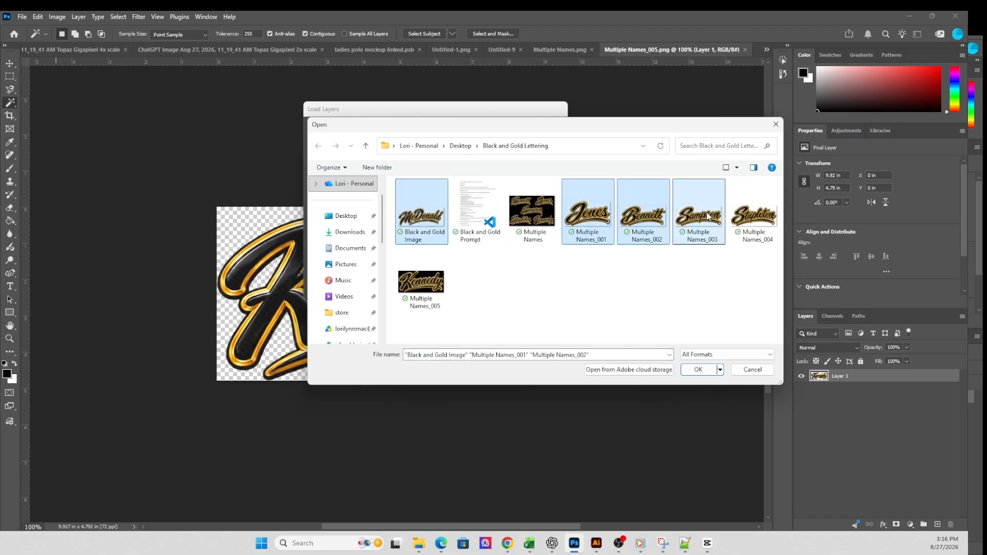
ctrl+click(754, 221)
ctrl+click(437, 289)
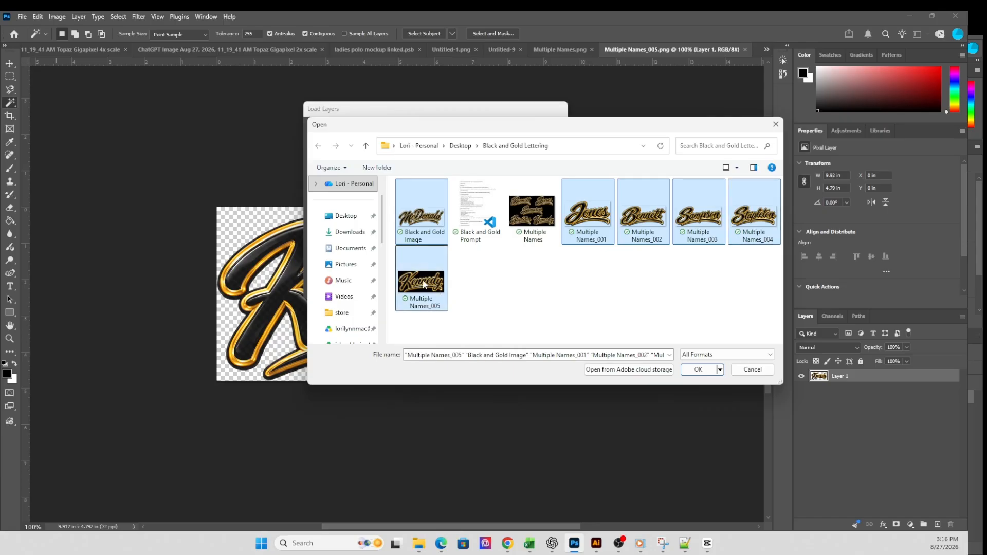
click(703, 370)
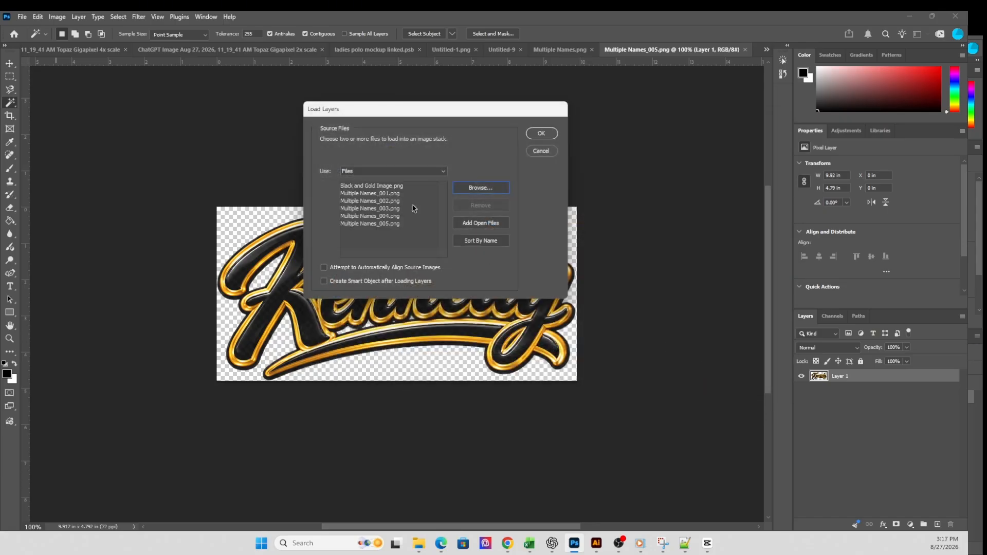
click(541, 133)
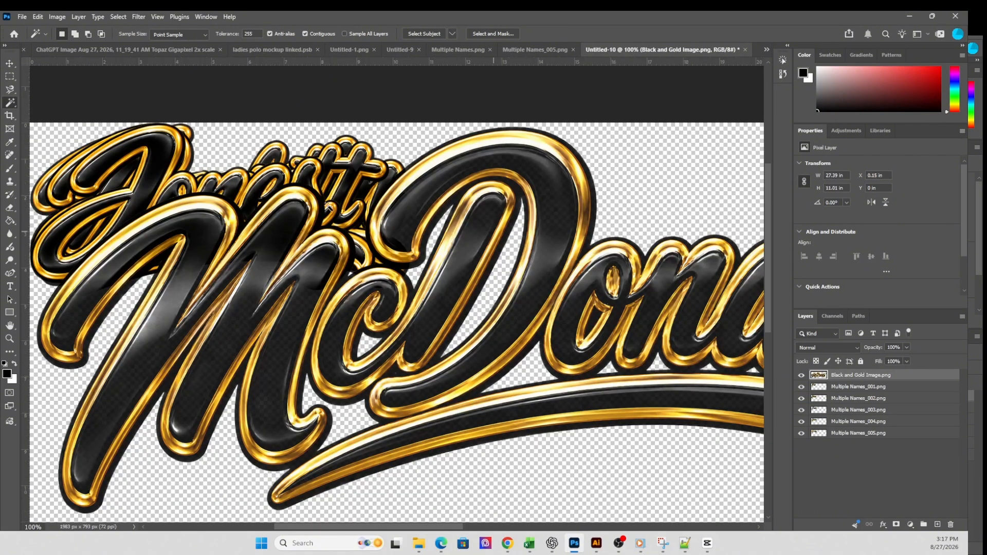
- Delete the Black and Gold Image layer from the stacked document
scroll(544, 300, down, 5)
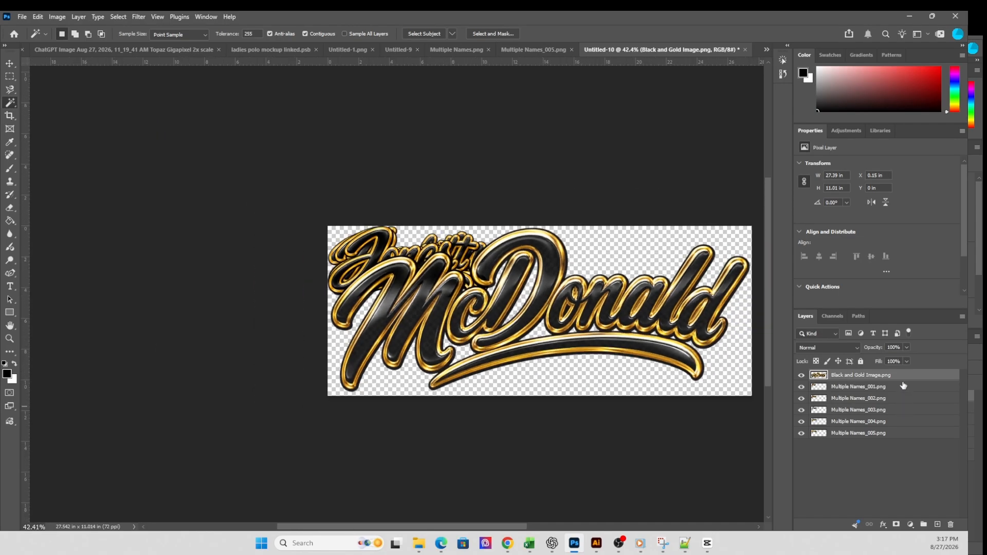
click(951, 525)
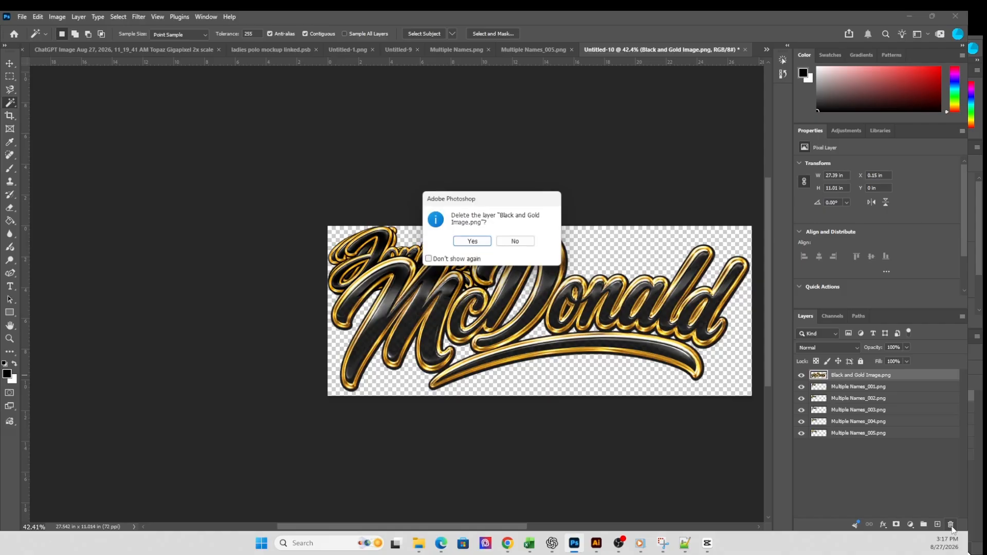
click(478, 244)
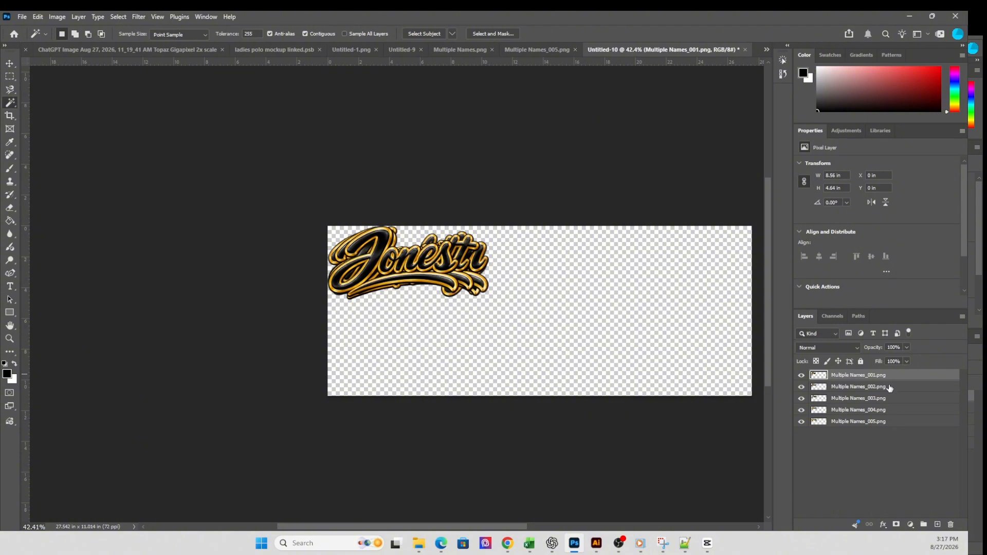
- Align the five Multiple Names layers on their horizontal and vertical centers and move them together to the middle of the canvas
shift+click(891, 422)
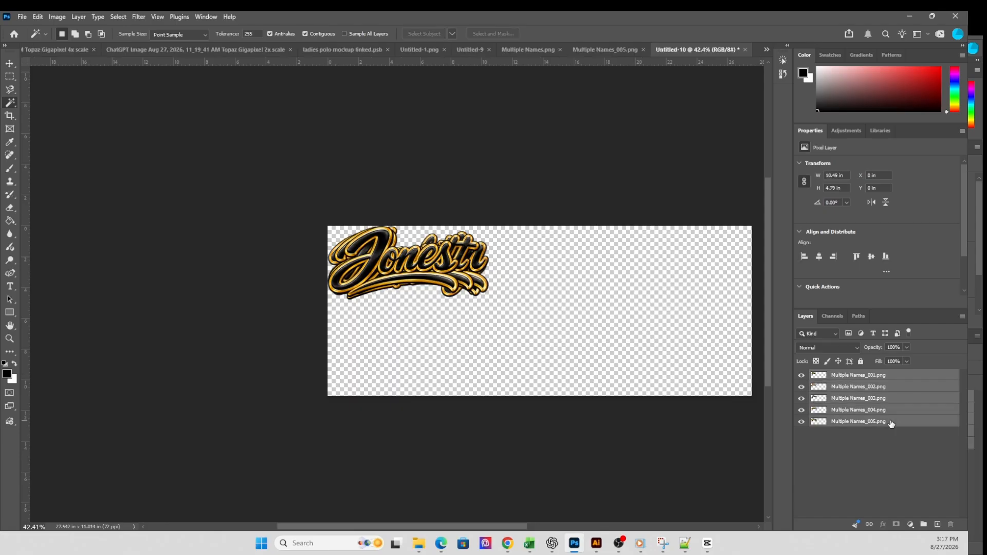
click(9, 67)
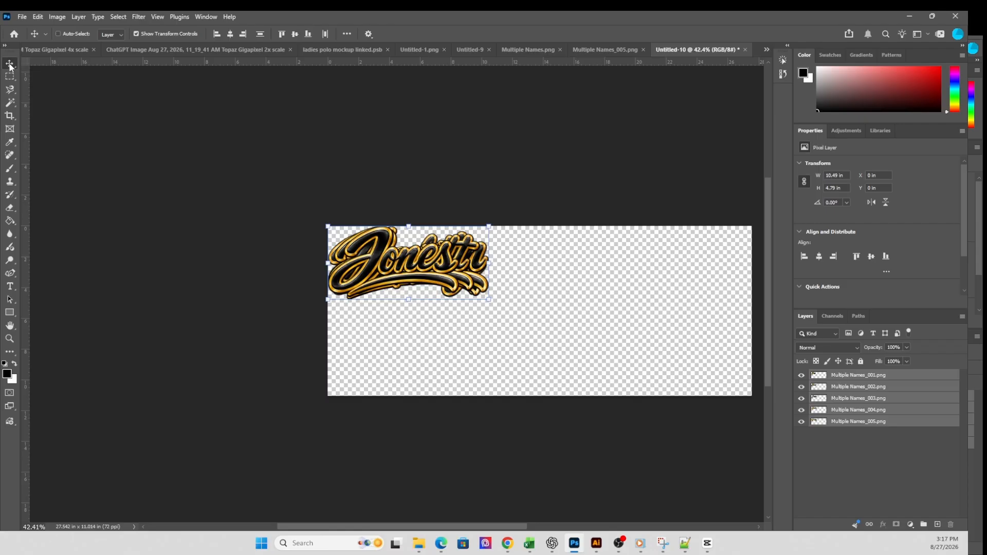
click(231, 34)
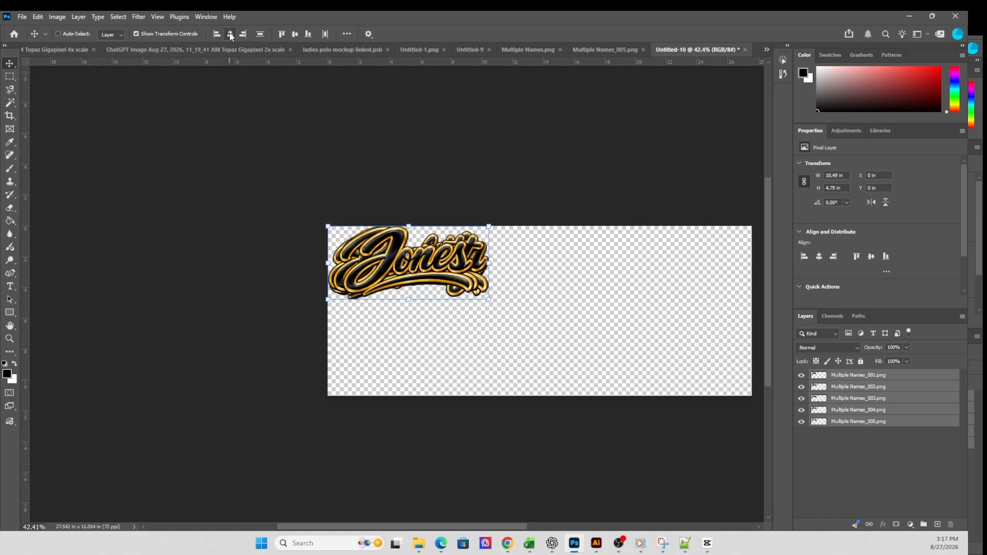
click(295, 35)
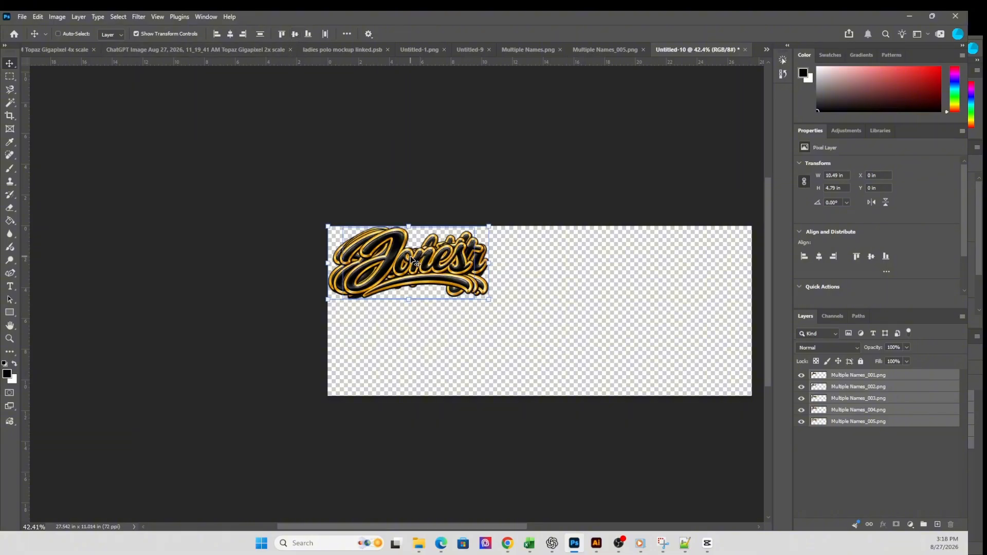
drag(426, 263, 546, 302)
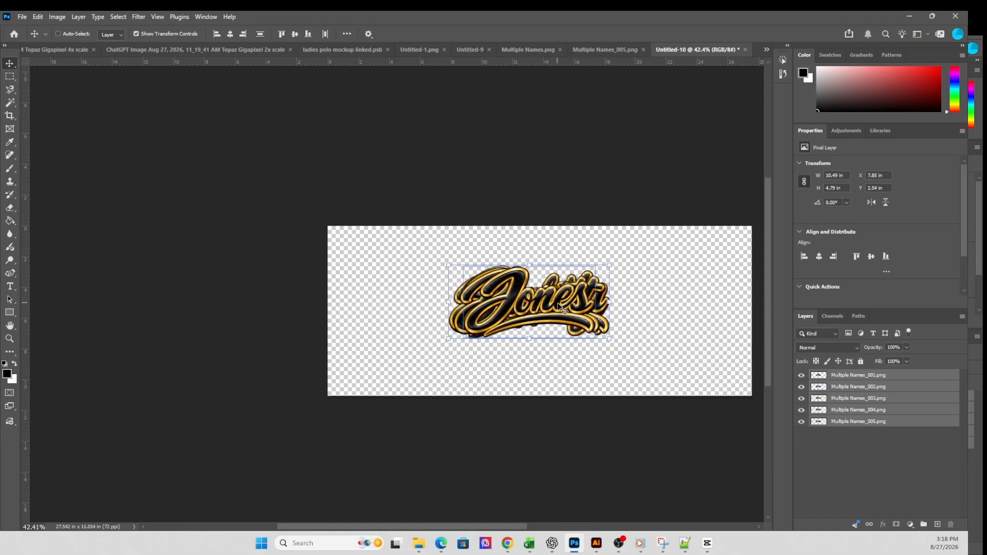
- Spread the name layers out: 001 upper left, 002 upper right, 003 lower right, 004 lower left and 005 in the canvas center
drag(558, 306, 413, 268)
click(847, 380)
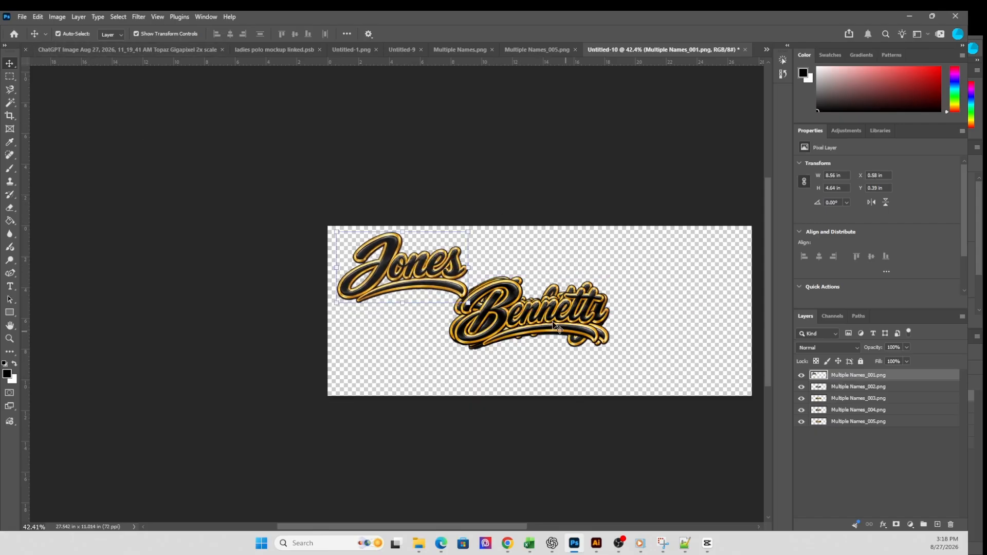
drag(556, 317, 679, 268)
click(550, 323)
drag(550, 323, 681, 359)
drag(554, 317, 534, 302)
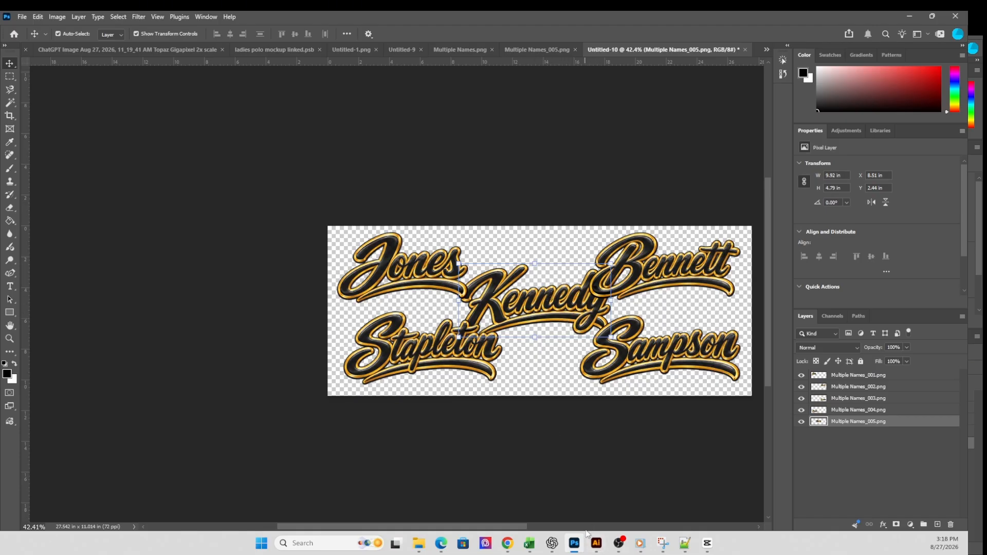
- Switch to Adobe Illustrator and import the Desktop's Black and Gold Lettering folder into DAHUBBY.ai with the Illustrator_Import_Folder_Files script
mouse_move(597, 544)
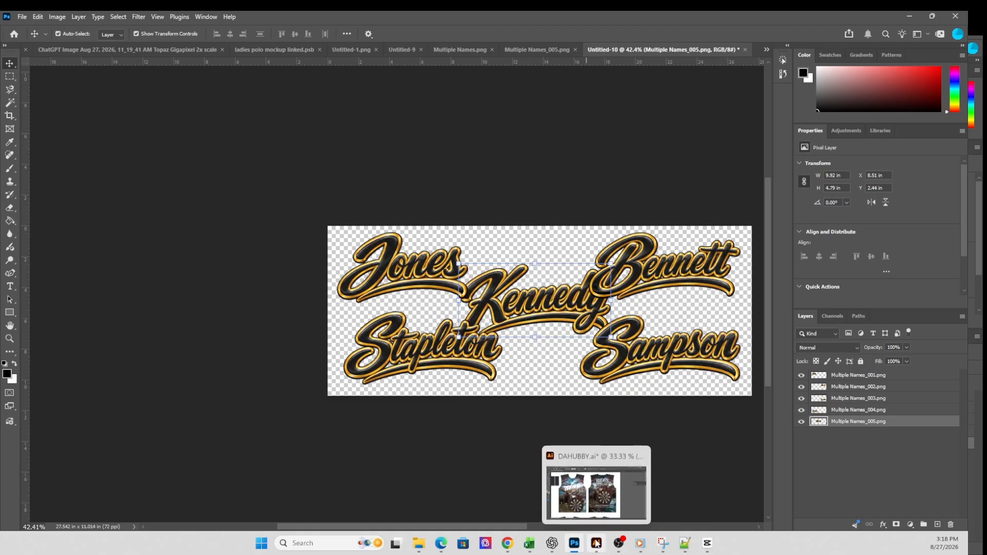
click(597, 544)
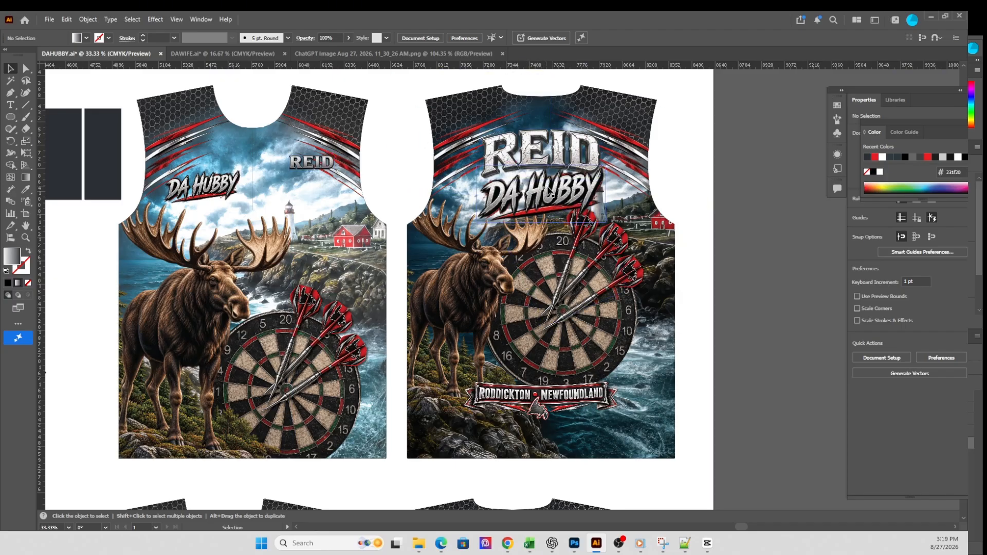
click(49, 20)
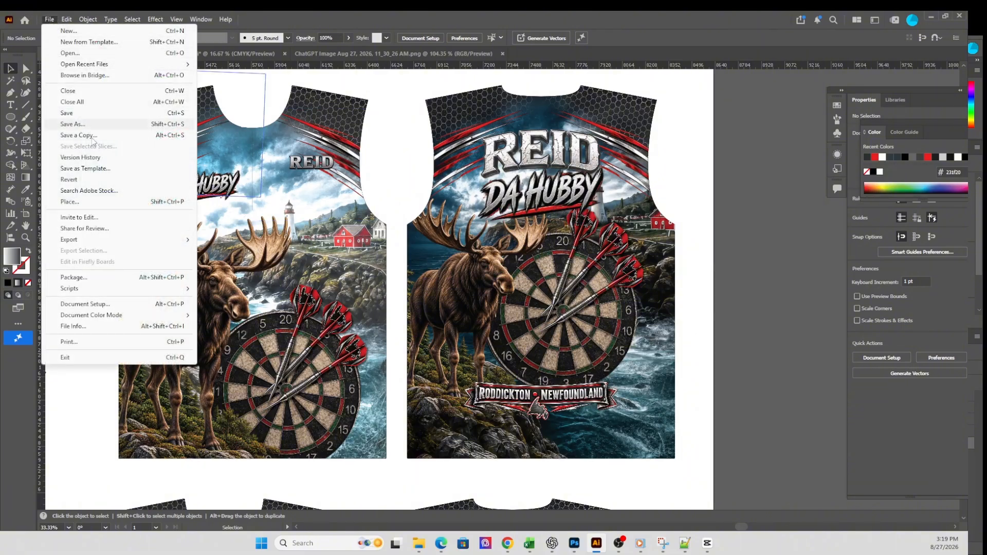
mouse_move(97, 289)
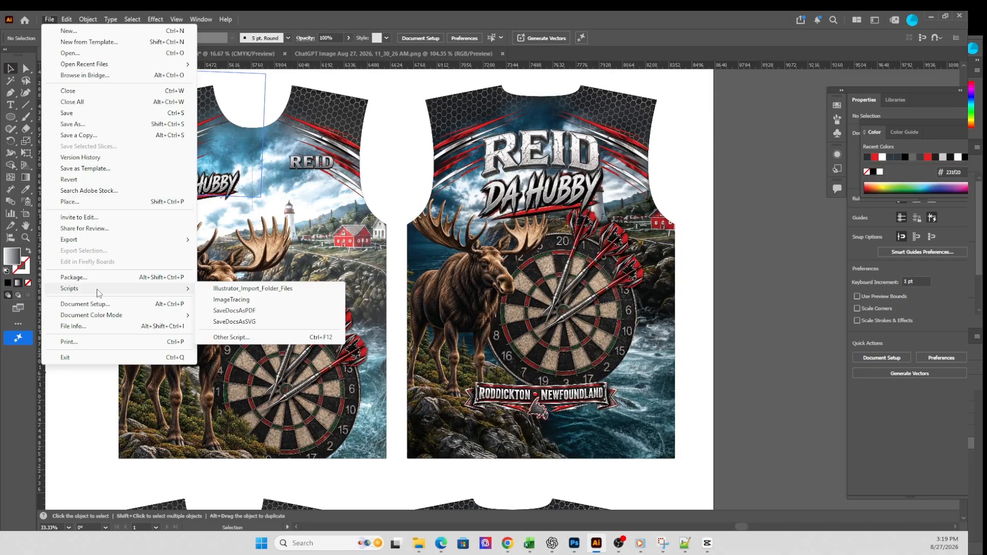
click(224, 289)
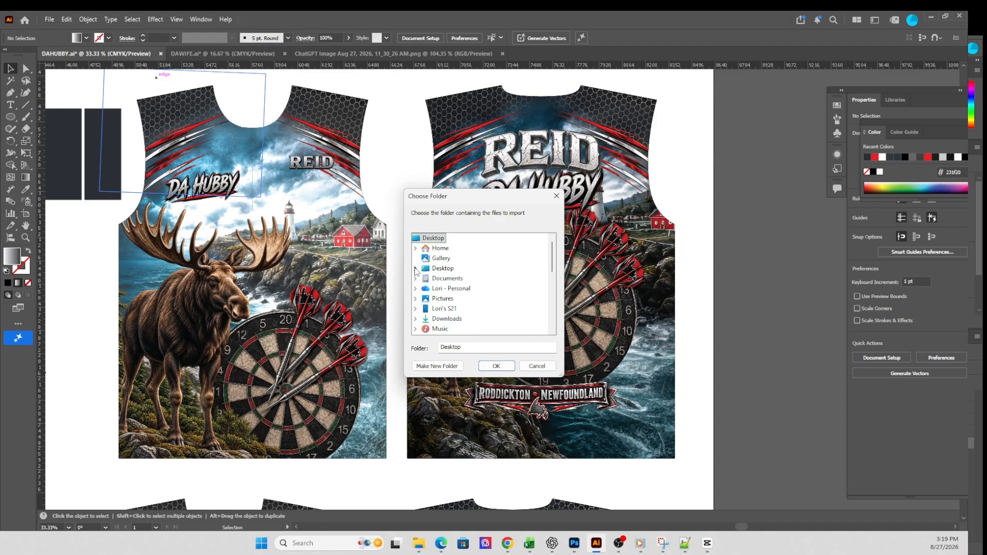
click(415, 268)
scroll(495, 276, down, 1)
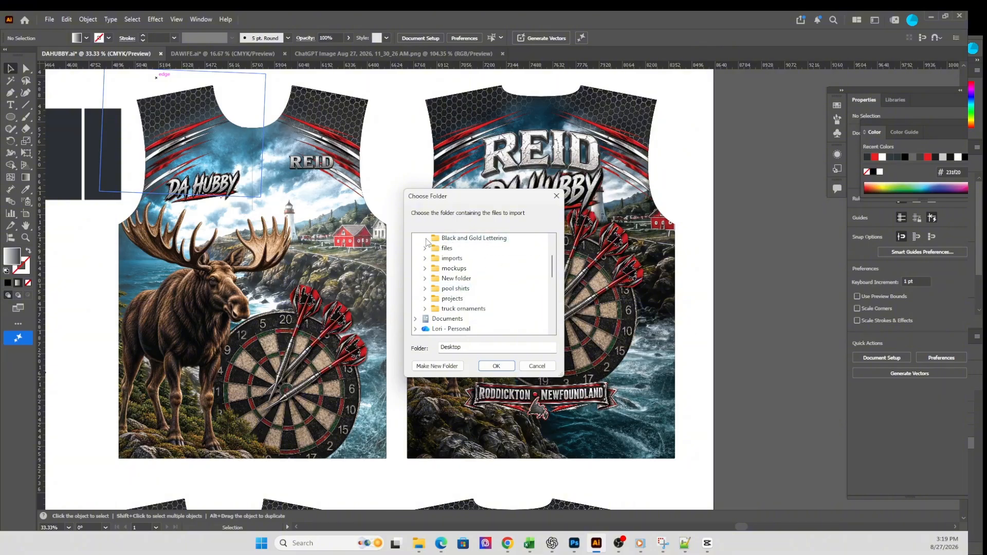
click(445, 240)
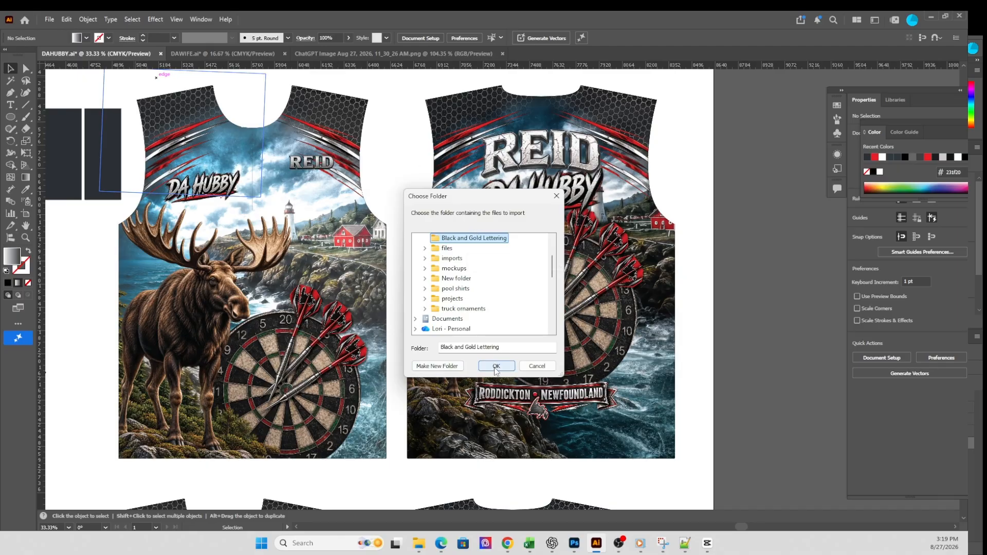
click(496, 368)
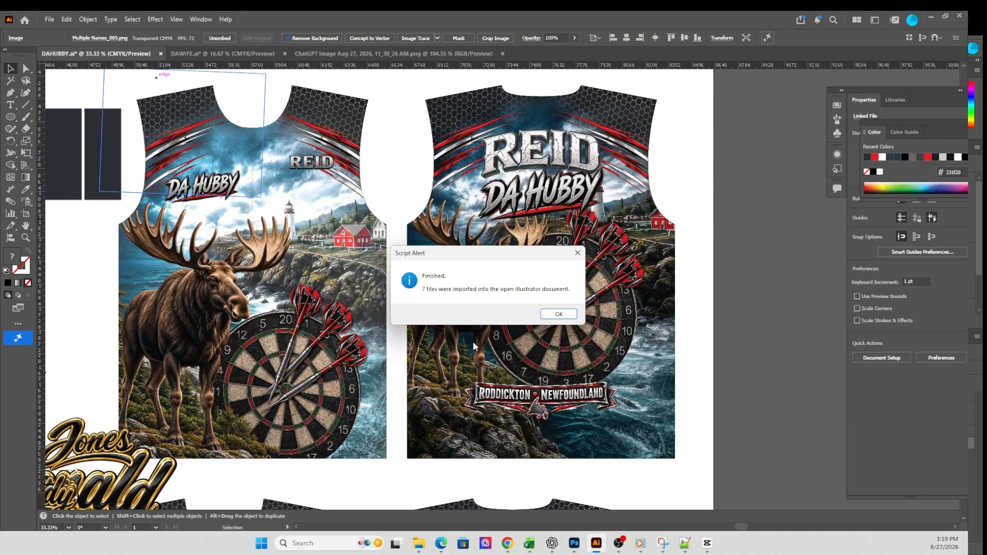
click(558, 314)
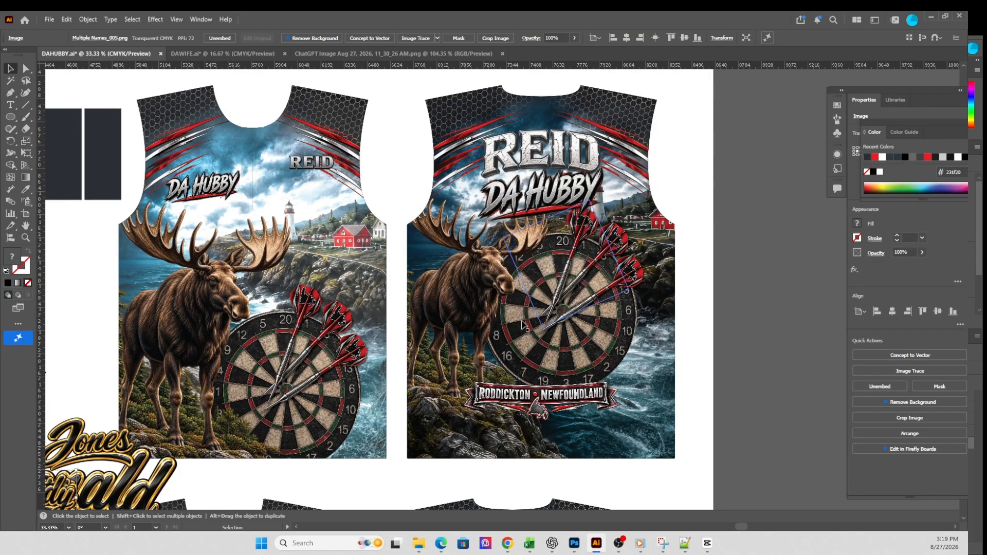
- Delete the combined Multiple Names sheet and the large Black and Gold Image from the imported files on the artboard
scroll(276, 340, down, 2)
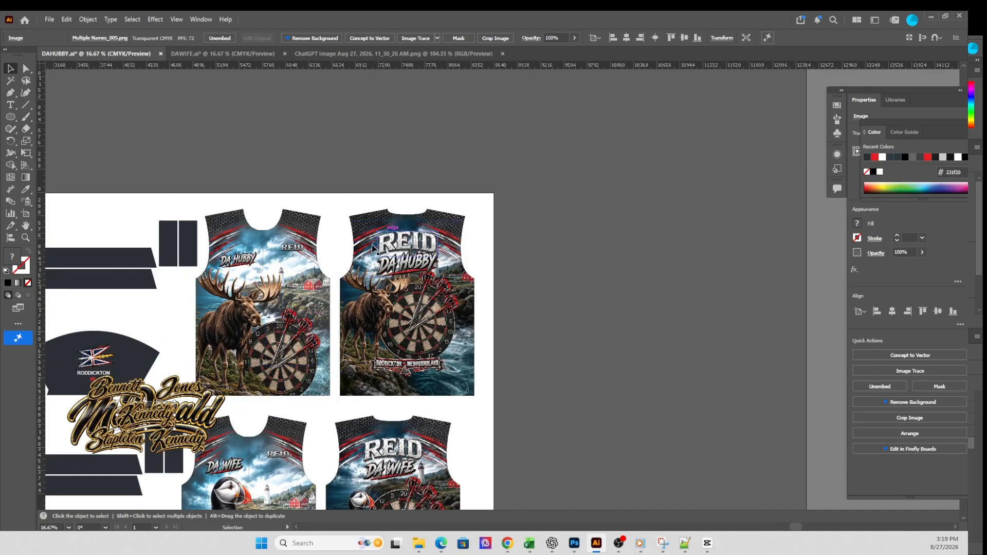
drag(119, 395, 390, 278)
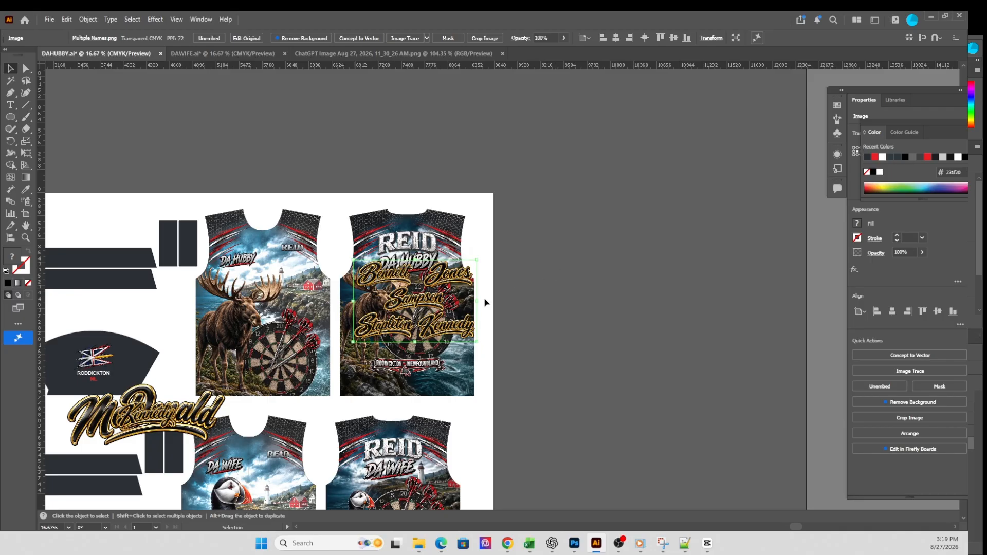
key(Delete)
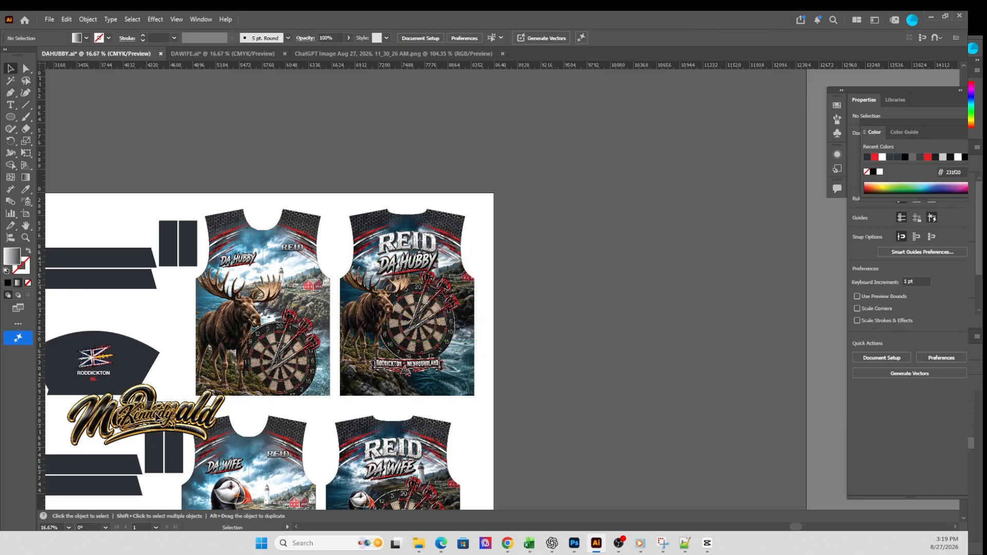
click(208, 419)
key(Delete)
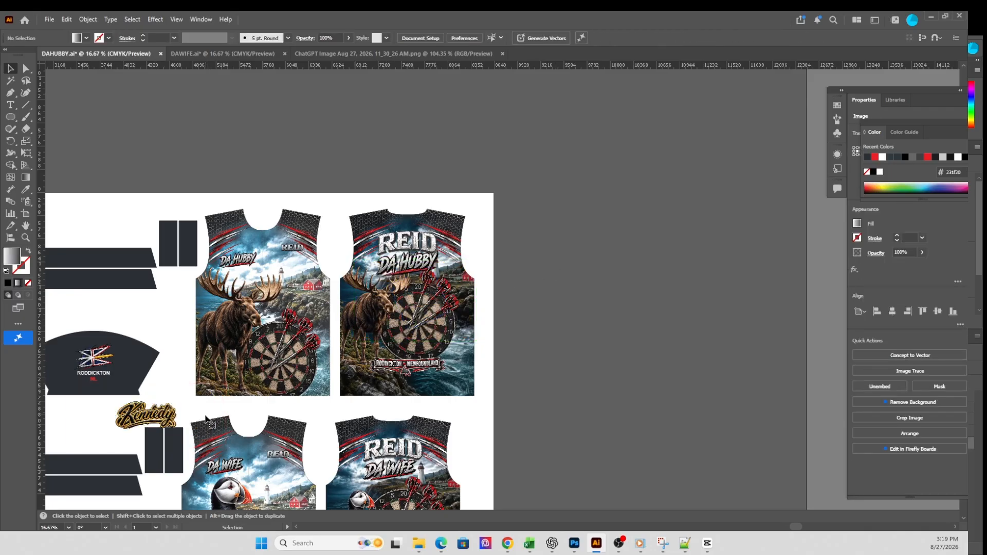
- Move the imported Multiple Names_005 lettering over the surname on the back of the DA HUBBY shirt and check its placement
drag(154, 419, 412, 244)
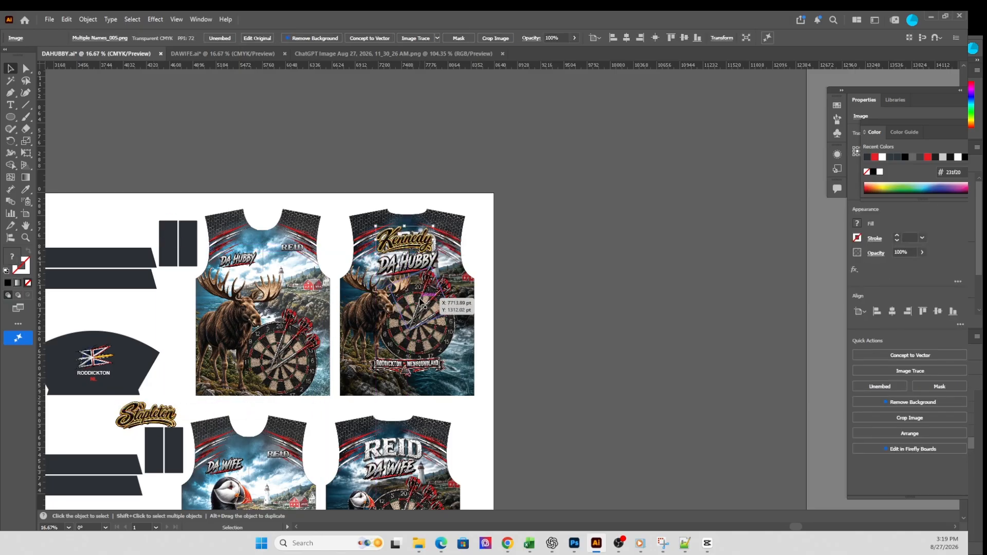
scroll(420, 301, up, 1)
scroll(420, 302, up, 3)
scroll(420, 302, down, 3)
scroll(420, 302, up, 10)
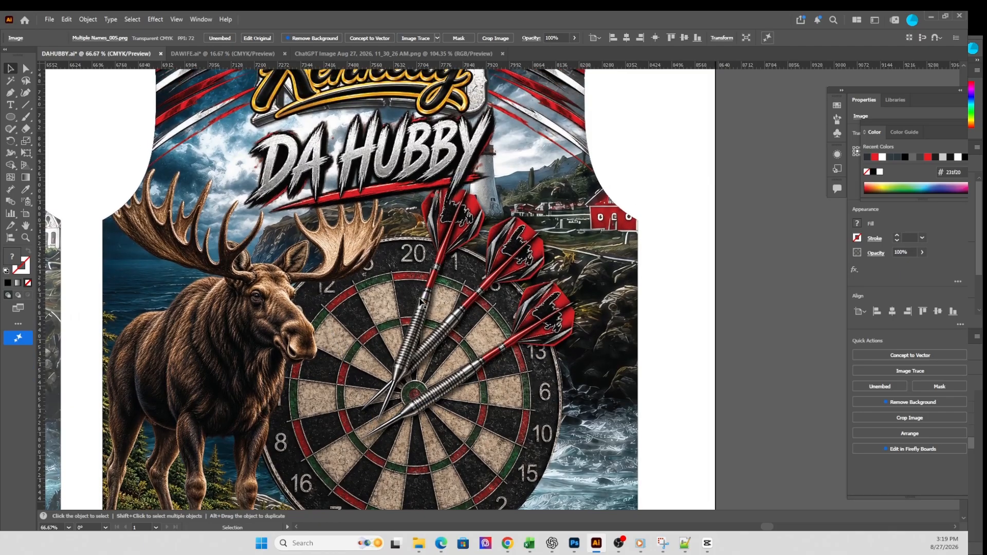
scroll(420, 303, down, 5)
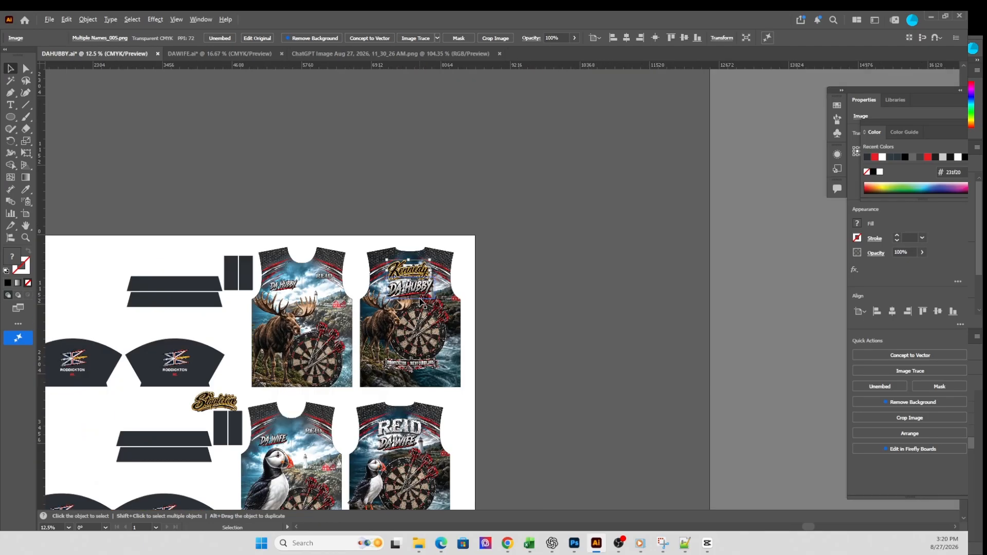
- Select the artwork of layers Multiple Names_001 through 005 together and move the stack so 001 to 004 lie on the DA HUBBY shirt back
click(201, 19)
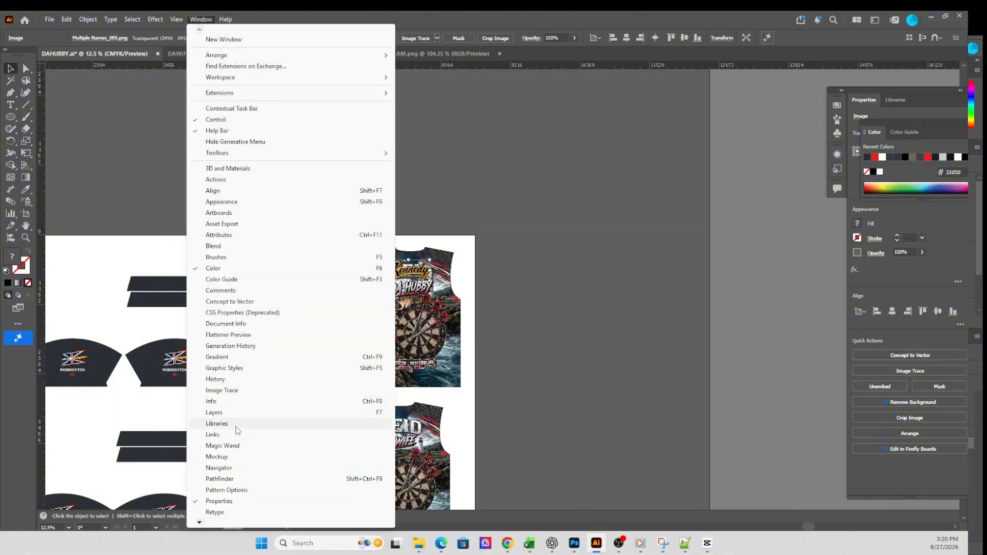
click(238, 414)
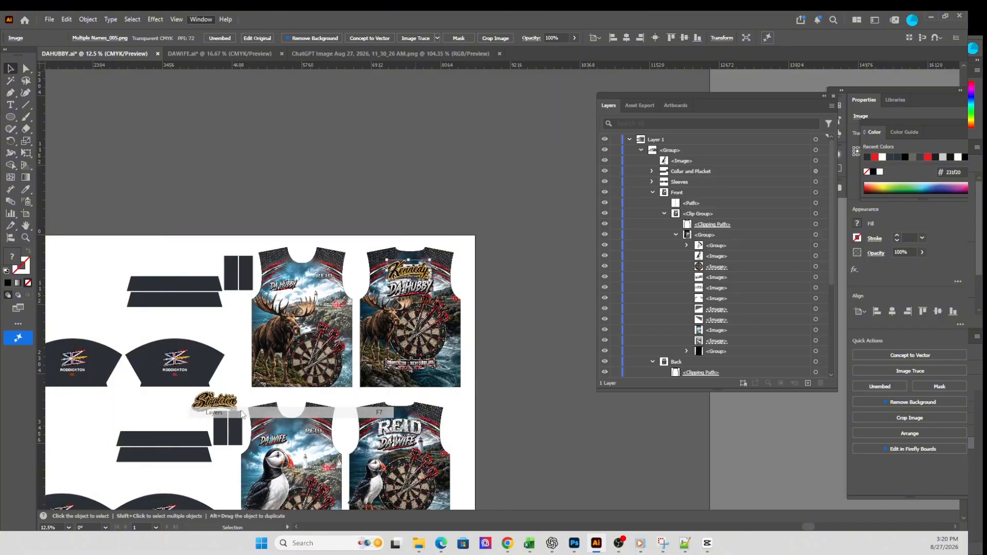
shift+click(816, 182)
shift+click(816, 171)
shift+click(816, 160)
shift+click(816, 149)
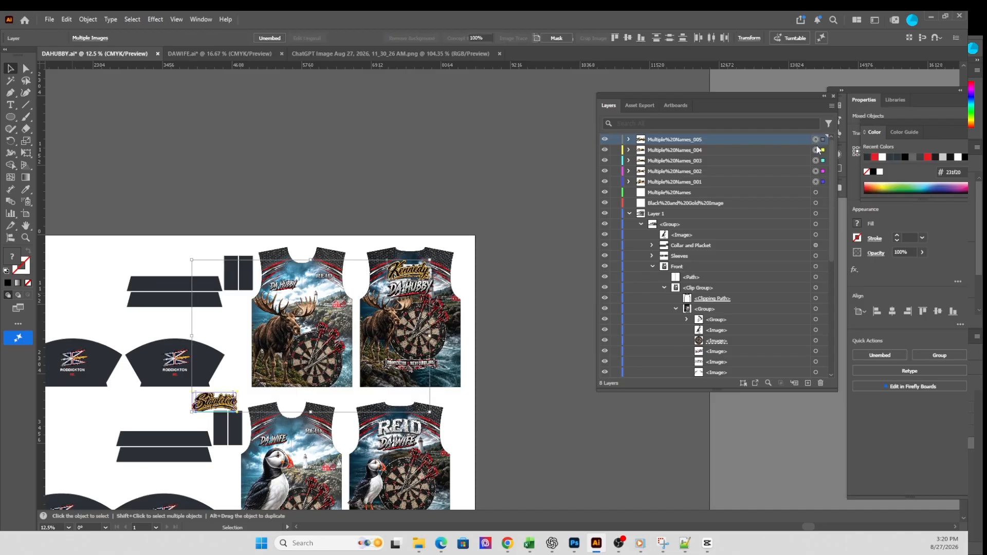
shift+click(816, 140)
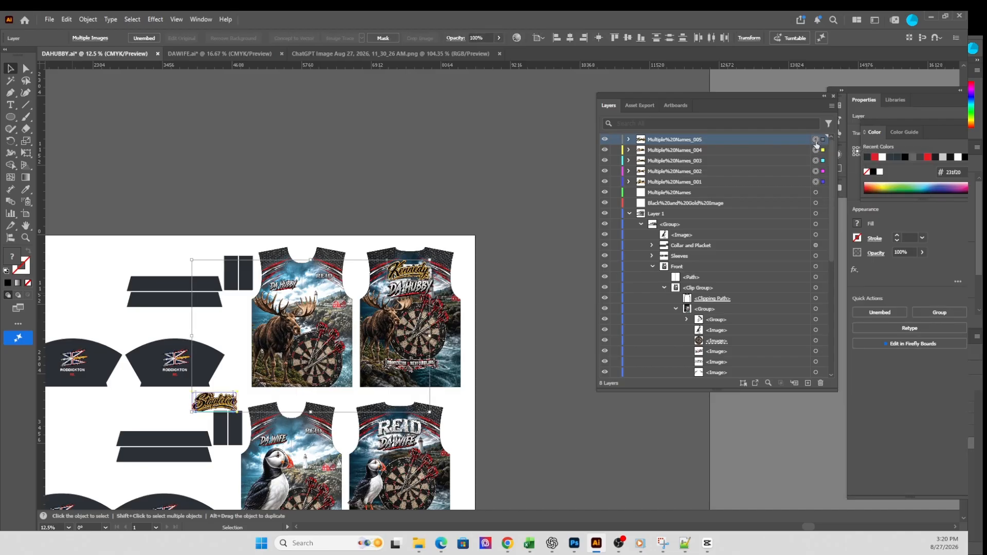
drag(215, 401, 383, 312)
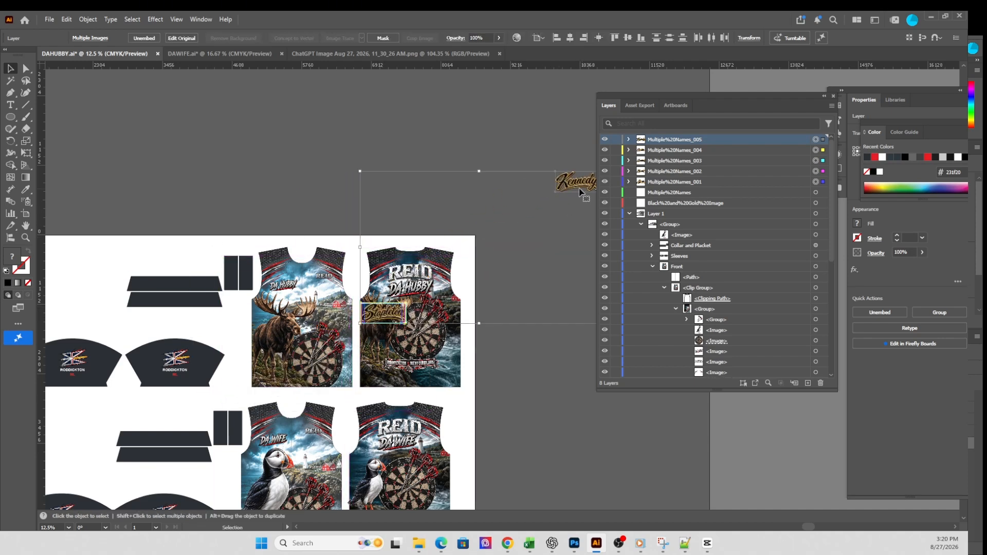
- Move only the Multiple Names_005 lettering back onto the DA HUBBY shirt and place it over the large surname
click(547, 136)
drag(581, 182, 394, 312)
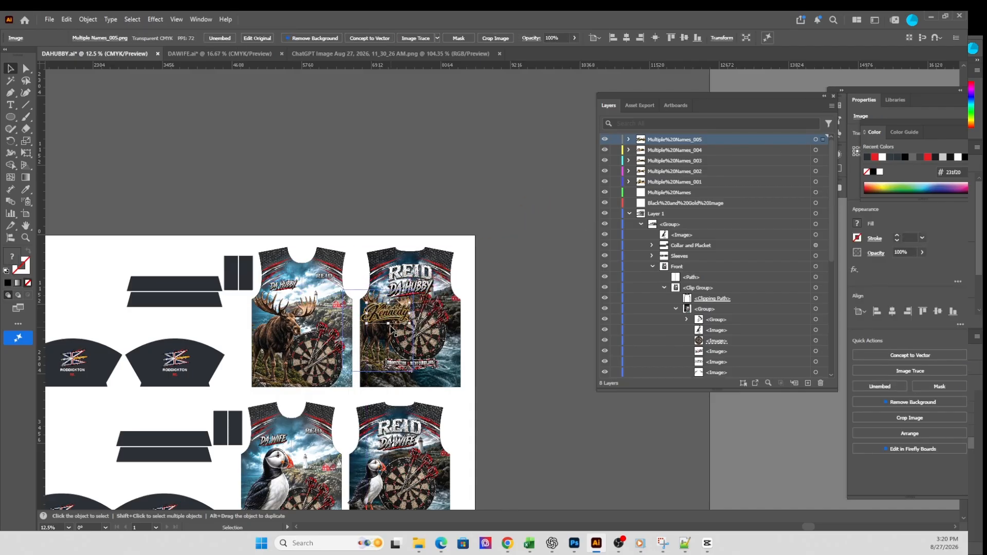
scroll(391, 328, up, 4)
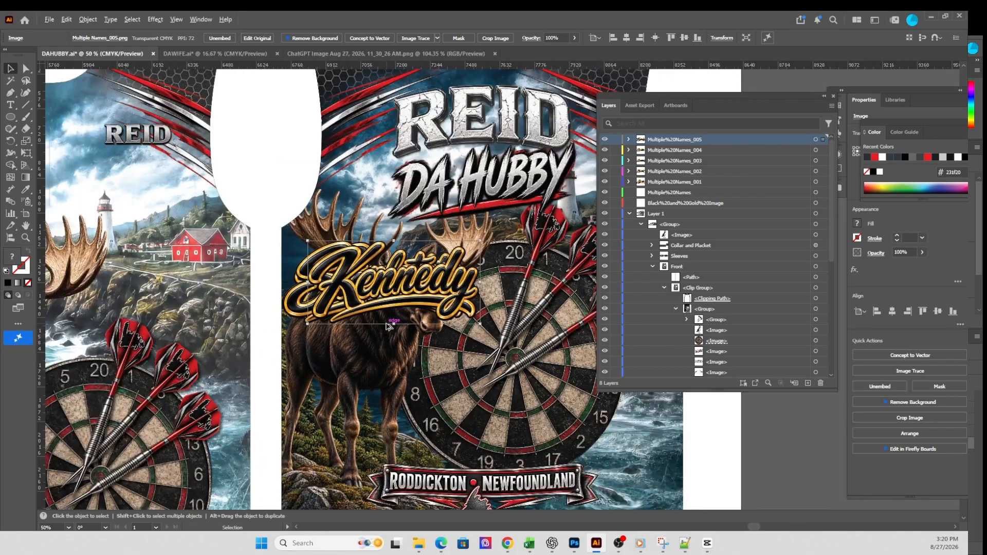
scroll(389, 325, down, 3)
scroll(391, 309, up, 3)
drag(385, 295, 487, 266)
click(477, 120)
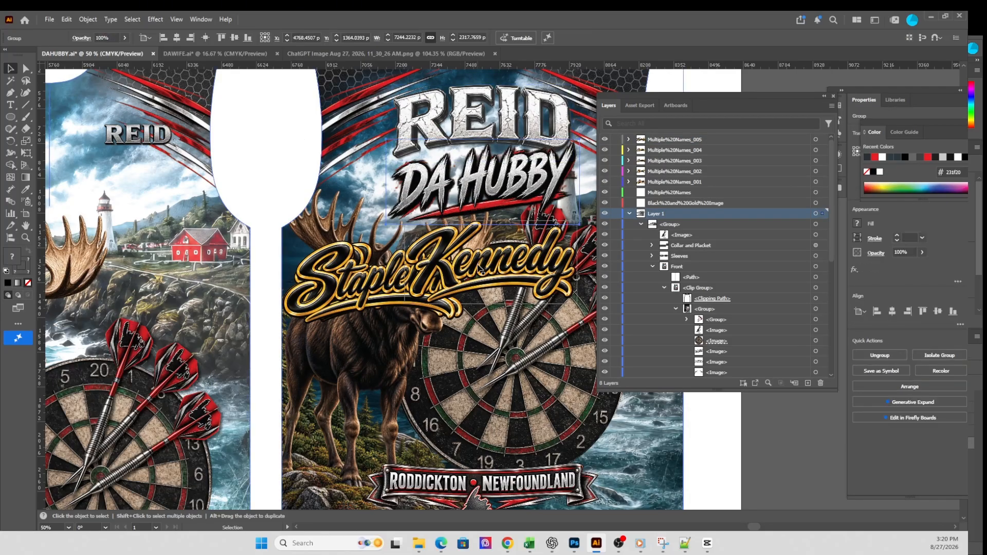
drag(477, 266, 465, 121)
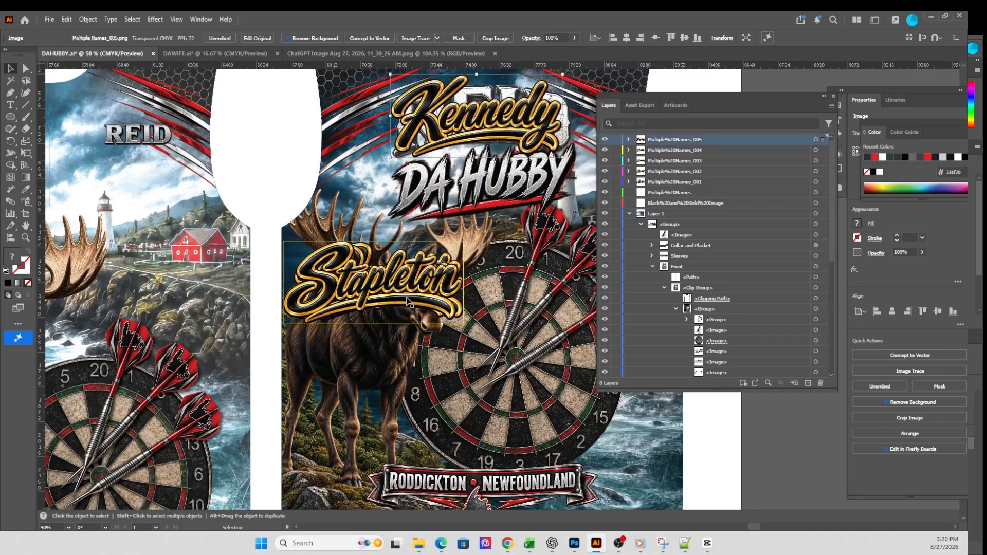
- Spread out the stacked lettering: 004 below 005 on the shirt back, 003 and 002 toward the shirt front, and 001 over the moose
drag(406, 288, 513, 205)
drag(413, 279, 599, 289)
drag(406, 282, 267, 139)
drag(354, 286, 167, 235)
drag(347, 278, 340, 278)
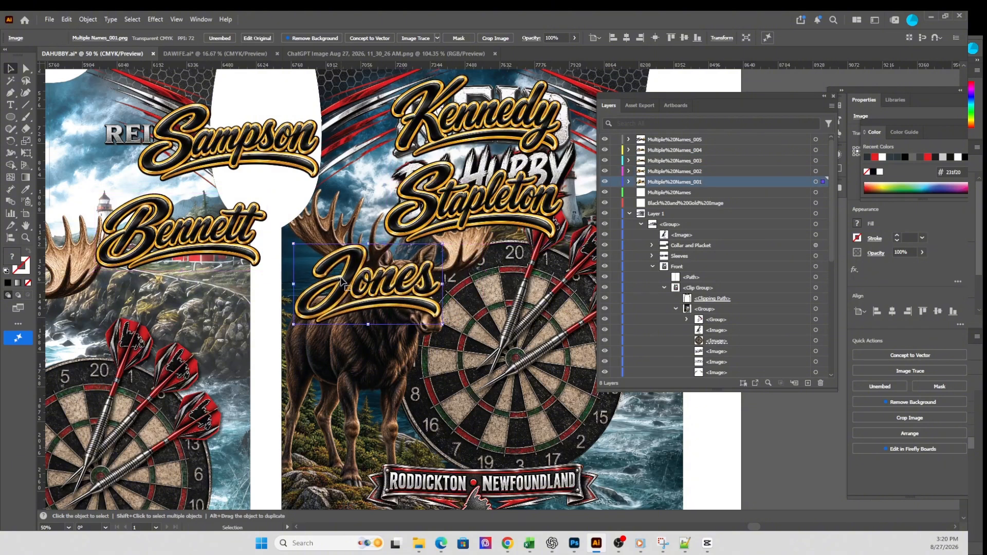